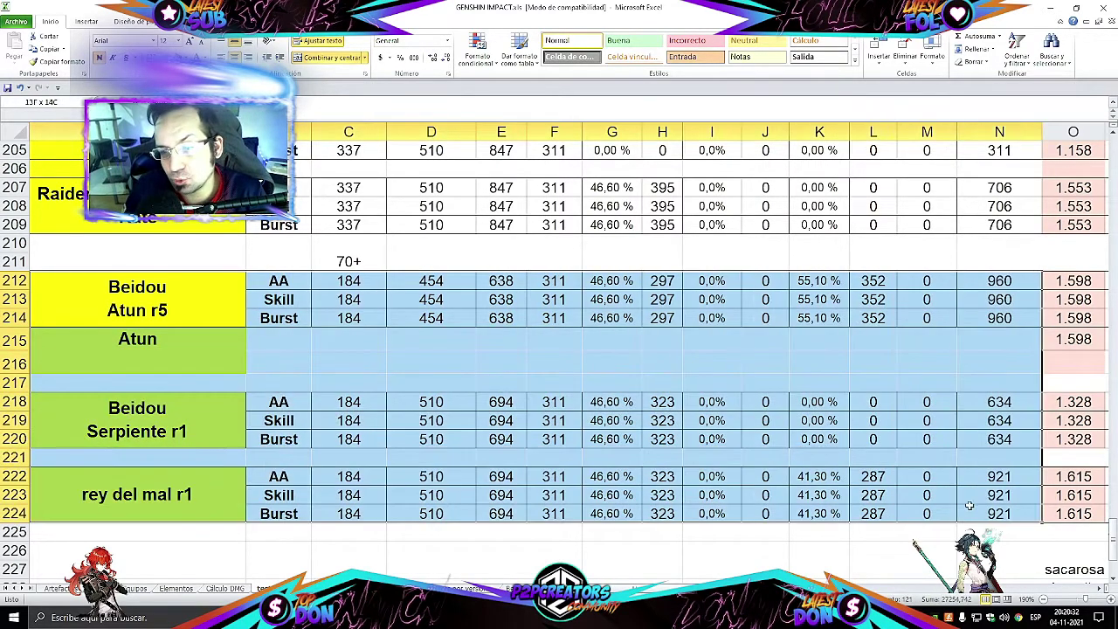
Examine the three Beidou build labels in column A: Atun r5, Serpiente r1 and rey del mal r1
{"action": "left_click", "coordinate": [392, 377]}
{"action": "left_click_drag", "start_coordinate": [102, 258], "coordinate": [995, 485]}
{"action": "left_click", "coordinate": [373, 359]}
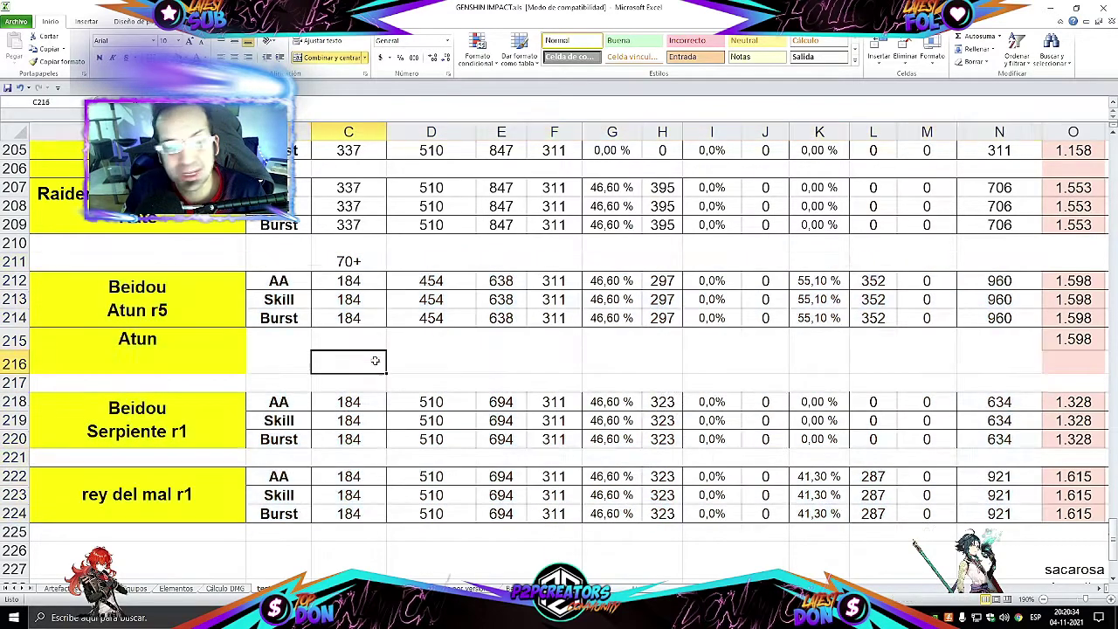
{"action": "left_click", "coordinate": [99, 260]}
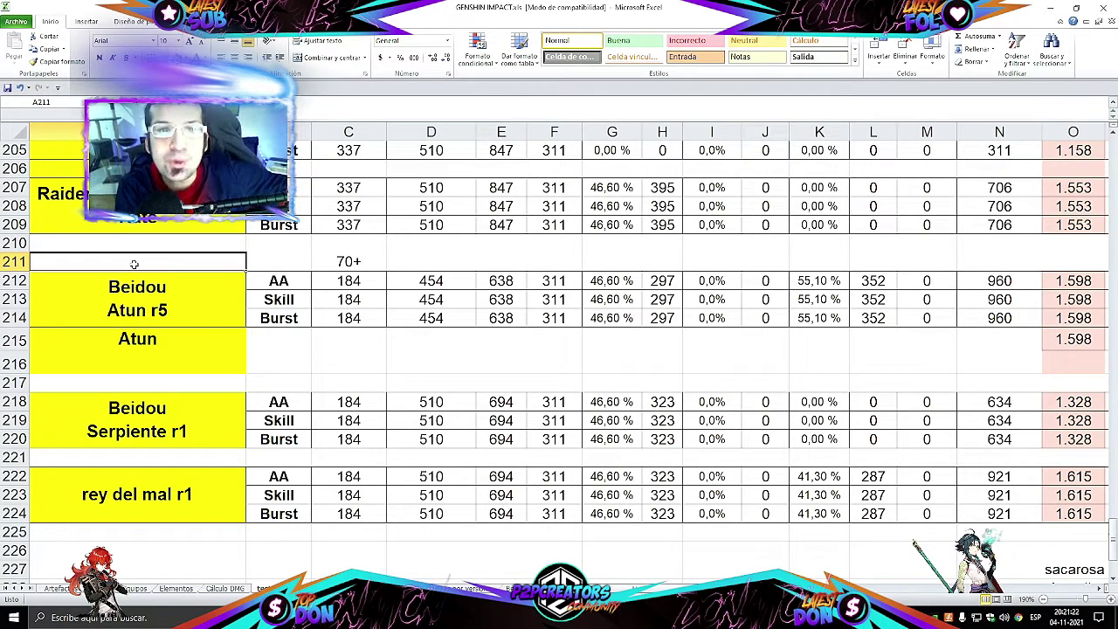
{"action": "left_click", "coordinate": [150, 304]}
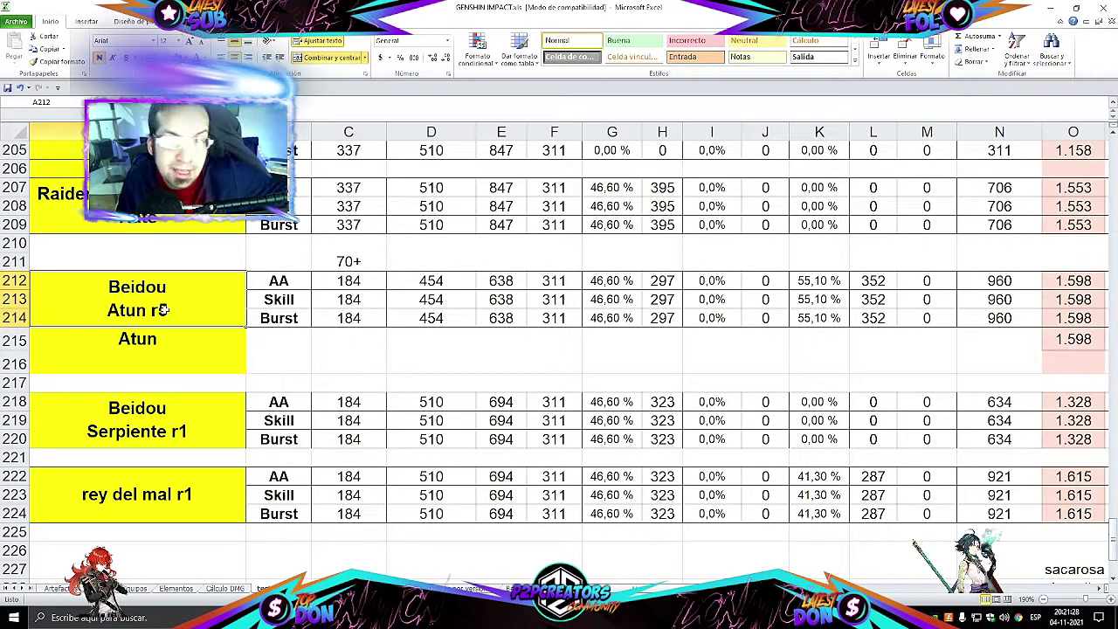
{"action": "left_click", "coordinate": [201, 433]}
{"action": "double_click", "coordinate": [195, 431]}
{"action": "left_click_drag", "start_coordinate": [192, 431], "coordinate": [173, 431]}
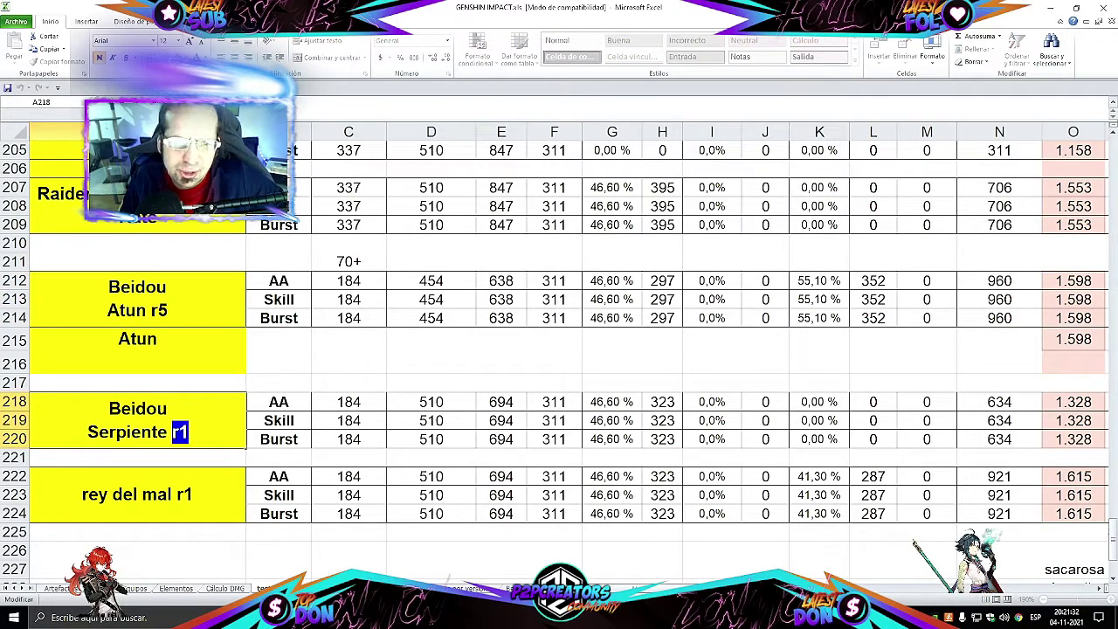
{"action": "key", "text": "Escape"}
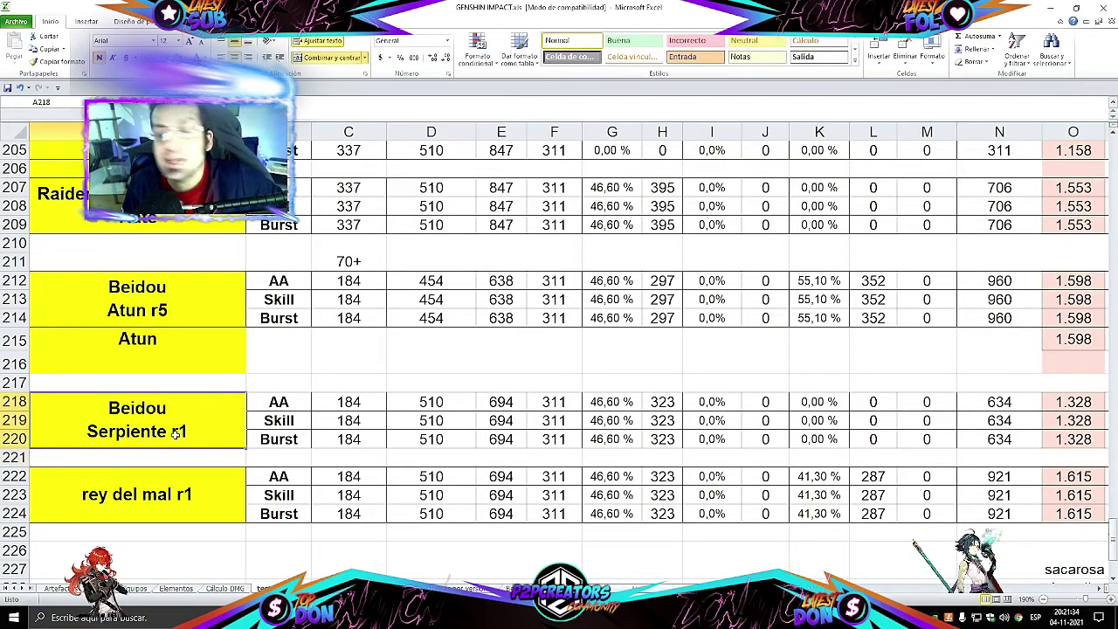
{"action": "key", "text": "Down"}
{"action": "key", "text": "Down"}
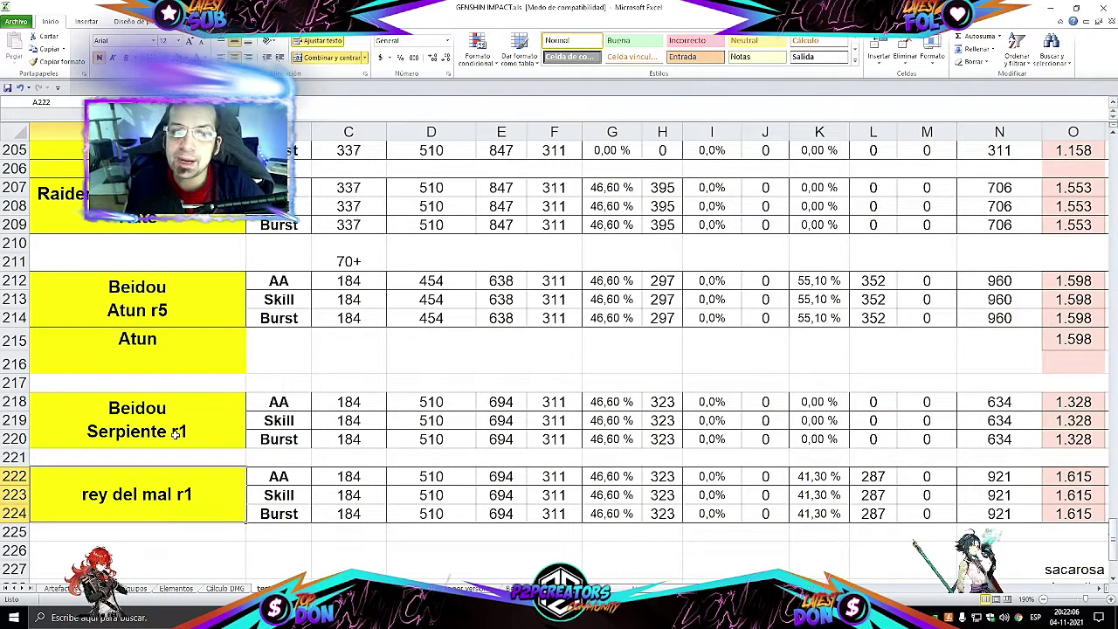
Examine the Beidou comparison block in rows 211 to 224, from the attack labels through column N, including the column C values
{"action": "left_click_drag", "start_coordinate": [187, 262], "coordinate": [777, 515]}
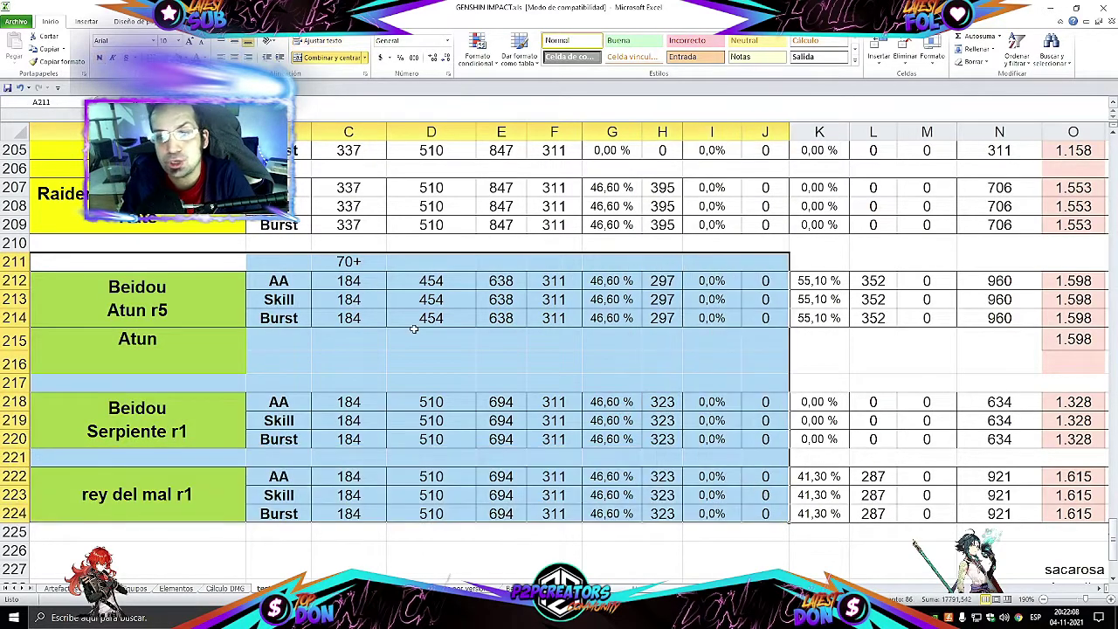
{"action": "left_click", "coordinate": [414, 328]}
{"action": "left_click_drag", "start_coordinate": [192, 262], "coordinate": [995, 500]}
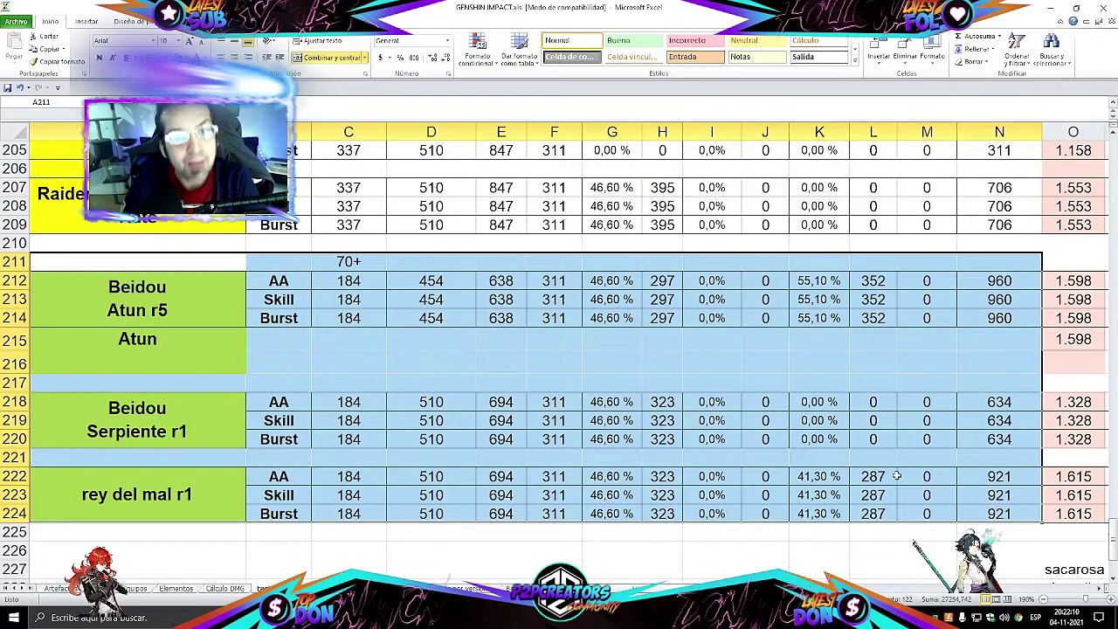
{"action": "left_click", "coordinate": [311, 362]}
{"action": "left_click", "coordinate": [287, 293]}
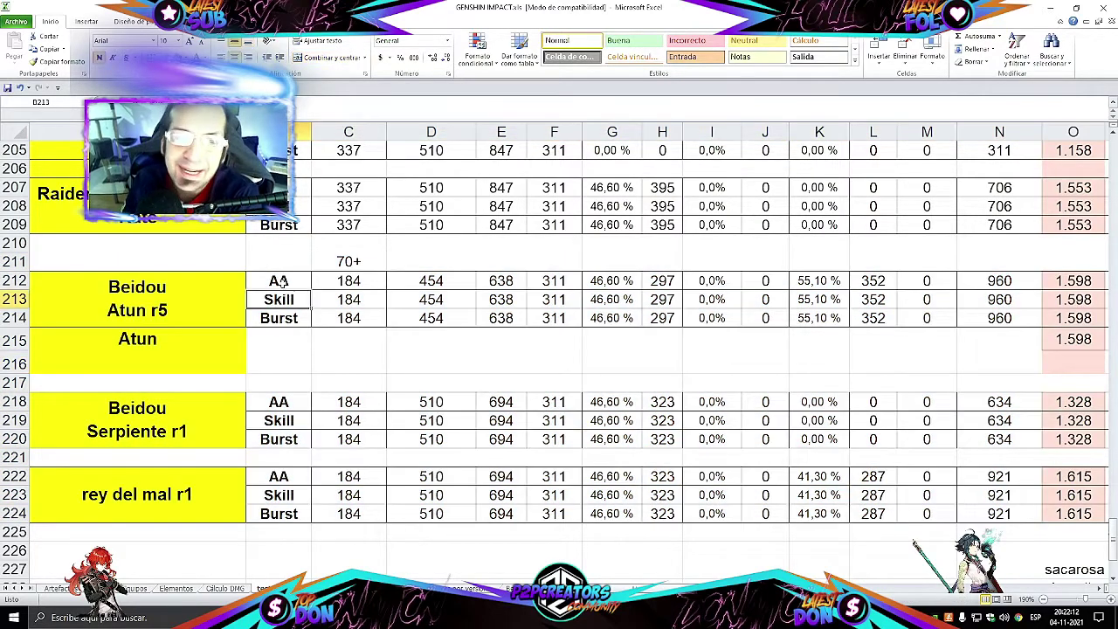
{"action": "left_click_drag", "start_coordinate": [274, 260], "coordinate": [995, 436]}
{"action": "left_click", "coordinate": [544, 394]}
{"action": "left_click_drag", "start_coordinate": [305, 269], "coordinate": [932, 527]}
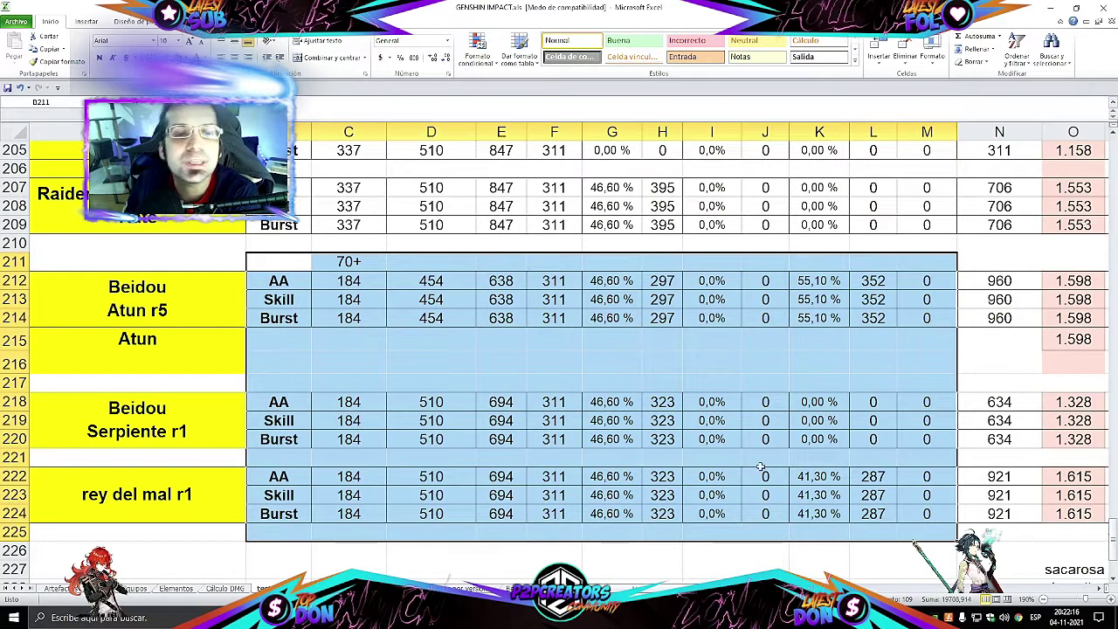
{"action": "left_click", "coordinate": [500, 383]}
{"action": "left_click_drag", "start_coordinate": [276, 261], "coordinate": [975, 522]}
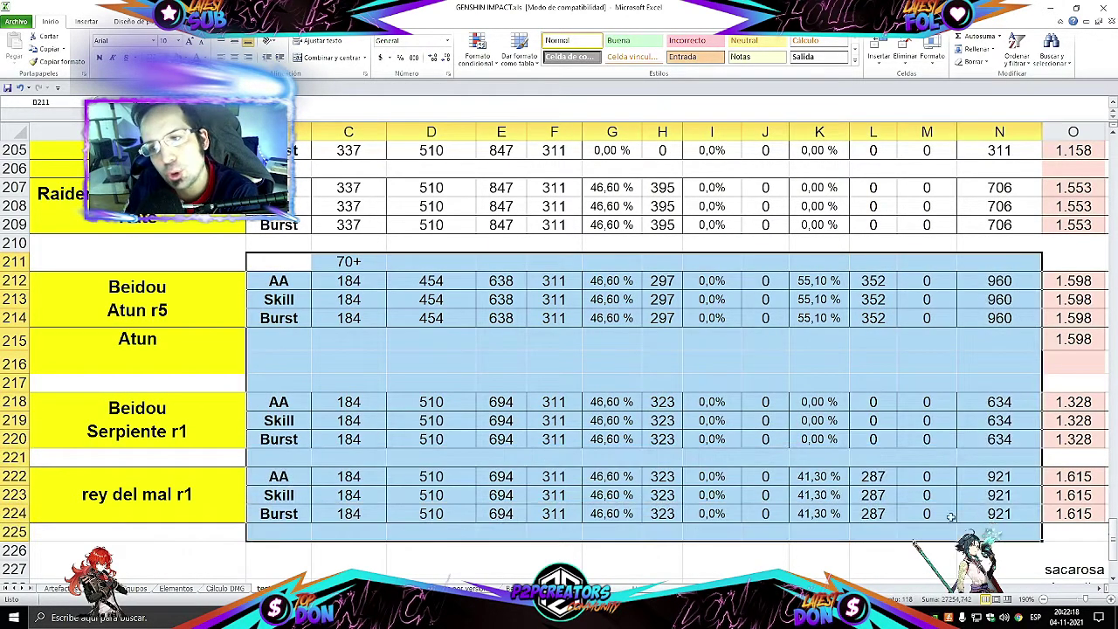
{"action": "left_click", "coordinate": [430, 339]}
{"action": "left_click_drag", "start_coordinate": [264, 264], "coordinate": [926, 545]}
{"action": "left_click", "coordinate": [661, 401]}
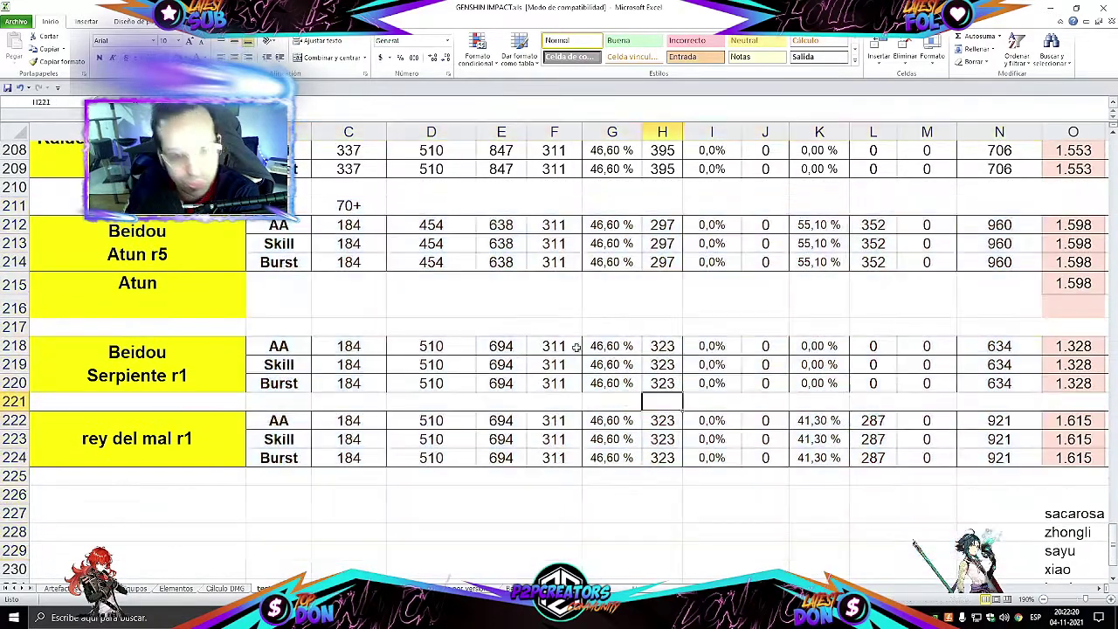
{"action": "scroll", "coordinate": [327, 231], "scroll_direction": "up", "scroll_amount": 3}
{"action": "left_click", "coordinate": [283, 262]}
{"action": "scroll", "coordinate": [284, 267], "scroll_direction": "down", "scroll_amount": 3}
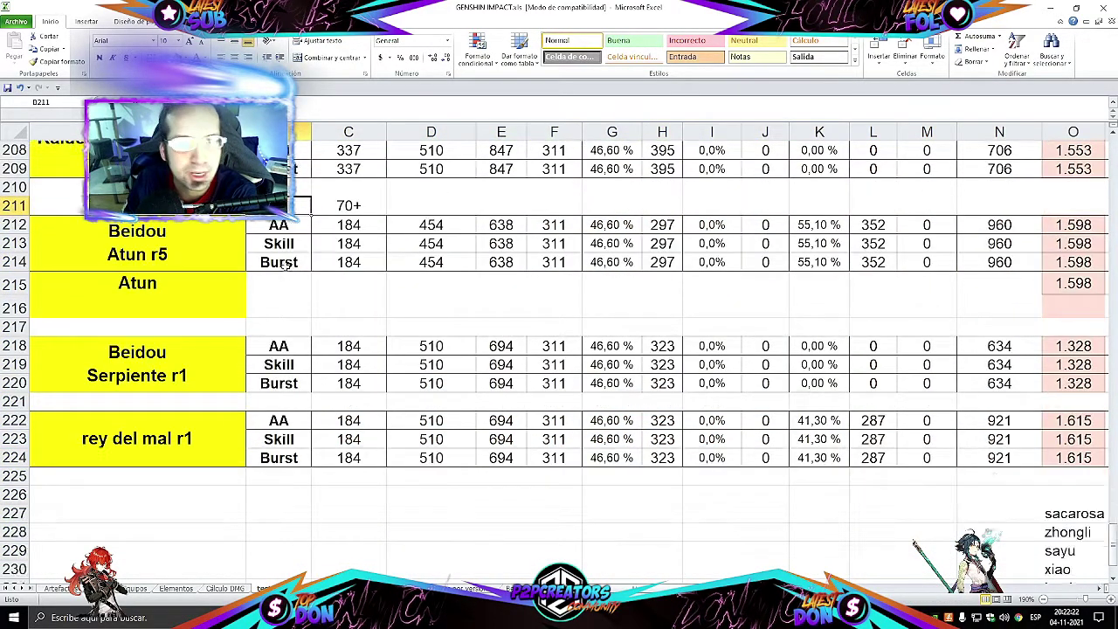
{"action": "scroll", "coordinate": [283, 266], "scroll_direction": "up", "scroll_amount": 4}
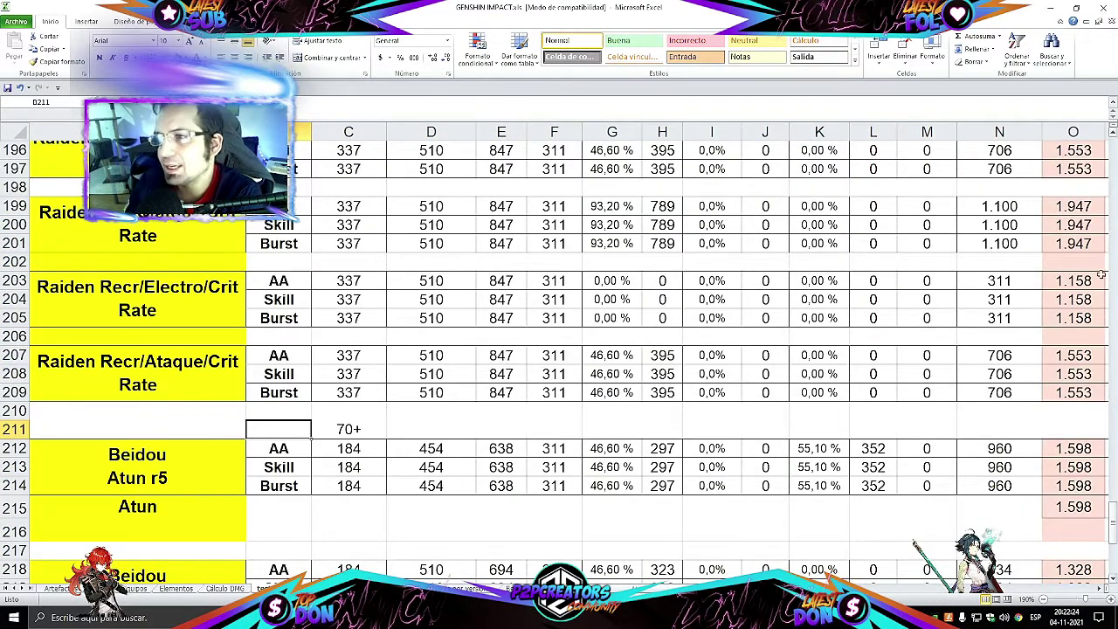
{"action": "mouse_move", "coordinate": [1113, 526]}
{"action": "left_mouse_down"}
{"action": "mouse_move", "coordinate": [1112, 157]}
{"action": "mouse_move", "coordinate": [1104, 525]}
{"action": "left_mouse_up"}
{"action": "left_click", "coordinate": [349, 243]}
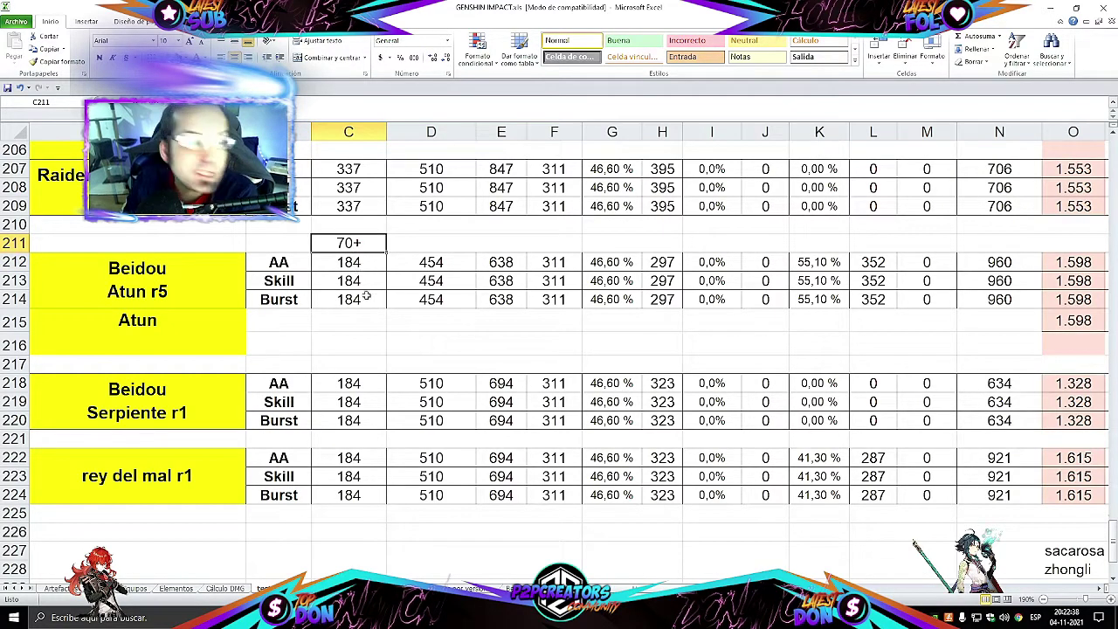
{"action": "left_click_drag", "start_coordinate": [363, 243], "coordinate": [342, 515]}
{"action": "left_click", "coordinate": [348, 417]}
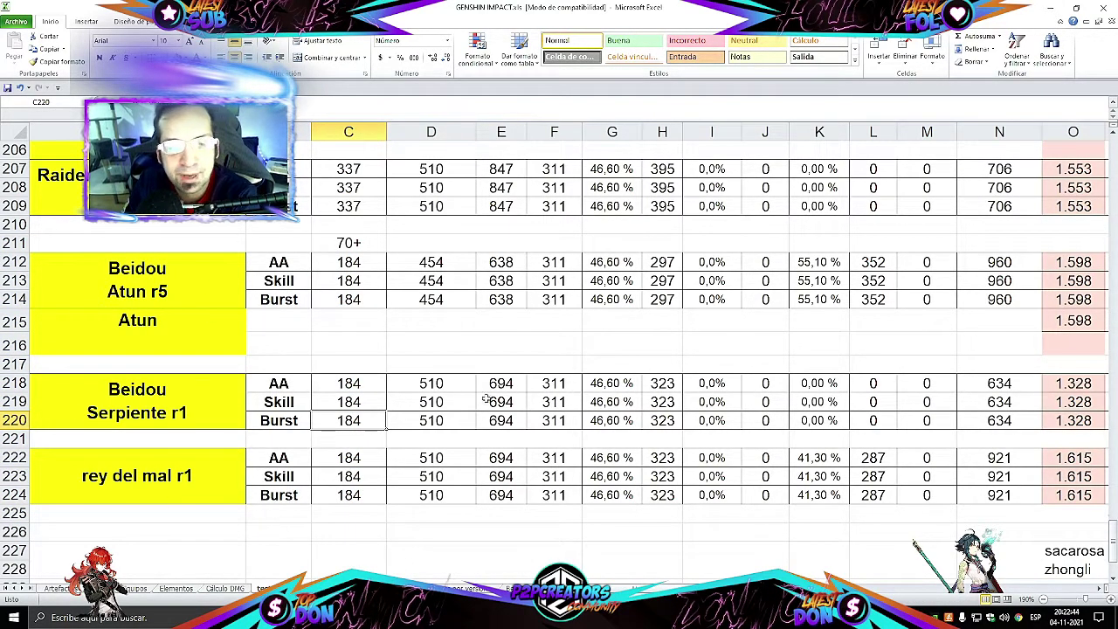
Compare the column D values of the Beidou builds and enter 90 in D211 as that column's header
{"action": "left_click", "coordinate": [453, 262]}
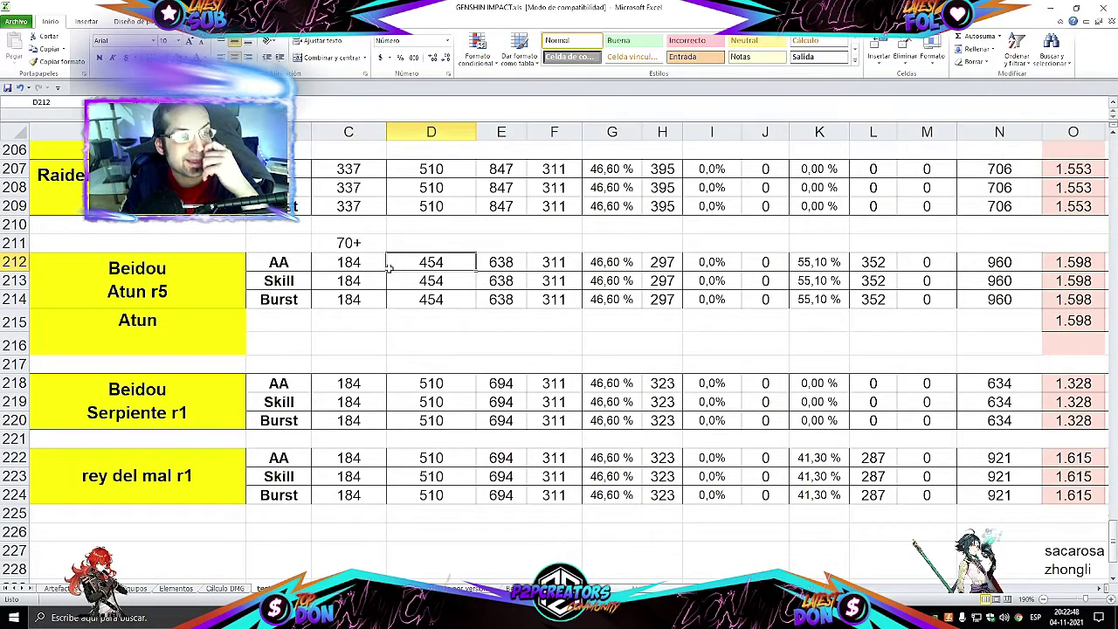
{"action": "left_click_drag", "start_coordinate": [464, 383], "coordinate": [472, 509]}
{"action": "left_click", "coordinate": [437, 423]}
{"action": "left_click_drag", "start_coordinate": [431, 381], "coordinate": [434, 513]}
{"action": "left_click", "coordinate": [431, 438]}
{"action": "left_click", "coordinate": [432, 245]}
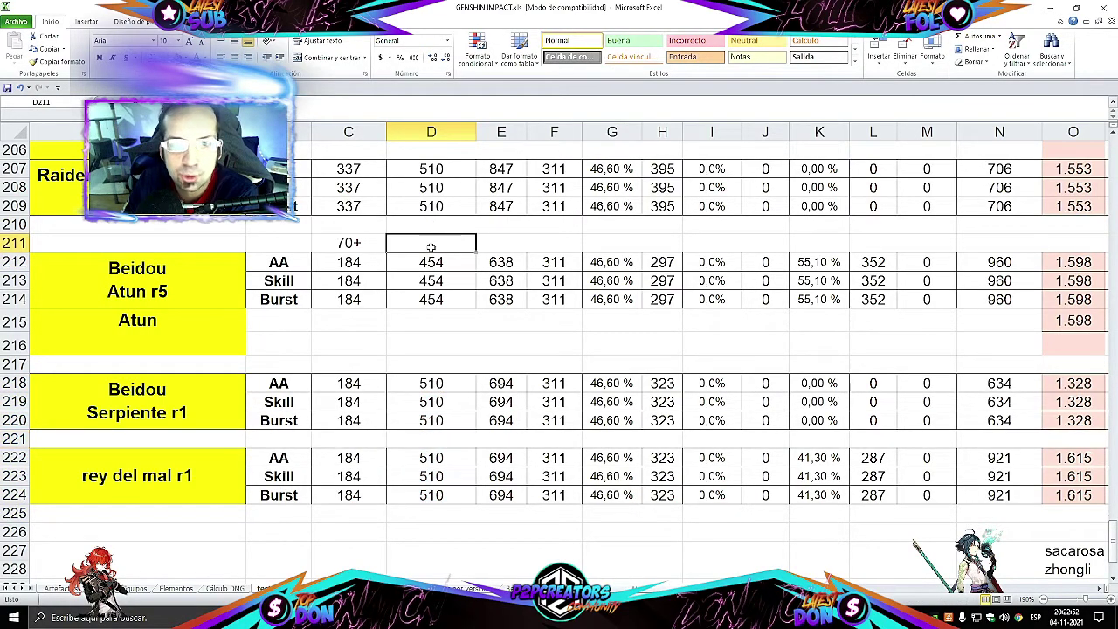
{"action": "type", "text": "90"}
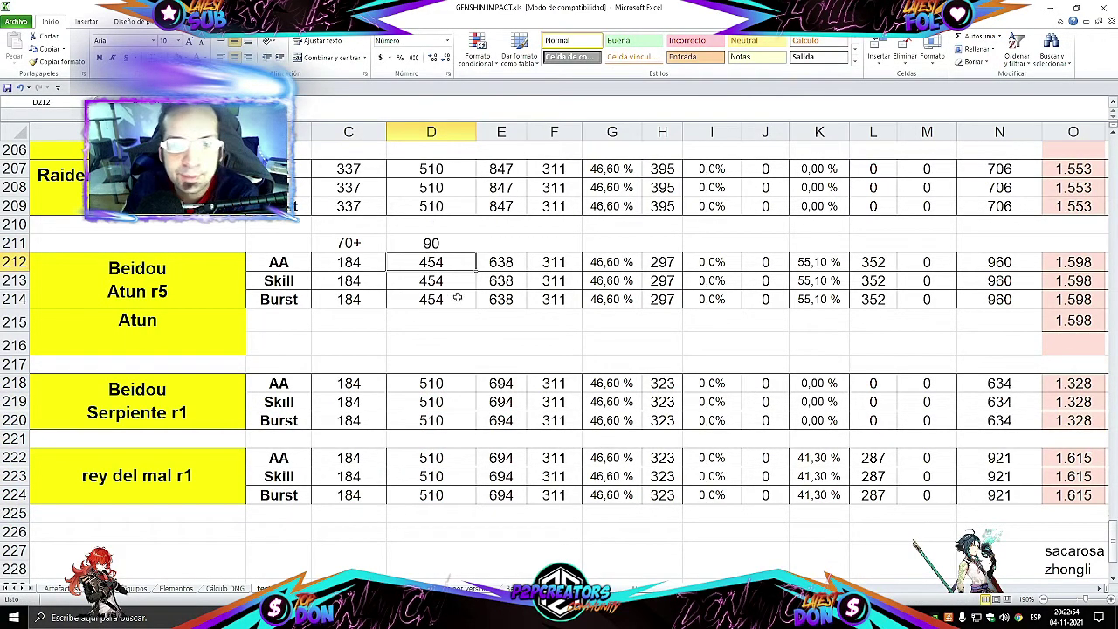
Examine the percentage bonuses in columns G to N for the Beidou builds, comparing column G across rows 212 to 224
{"action": "left_click", "coordinate": [516, 228]}
{"action": "left_click", "coordinate": [553, 262]}
{"action": "left_click_drag", "start_coordinate": [612, 262], "coordinate": [611, 532]}
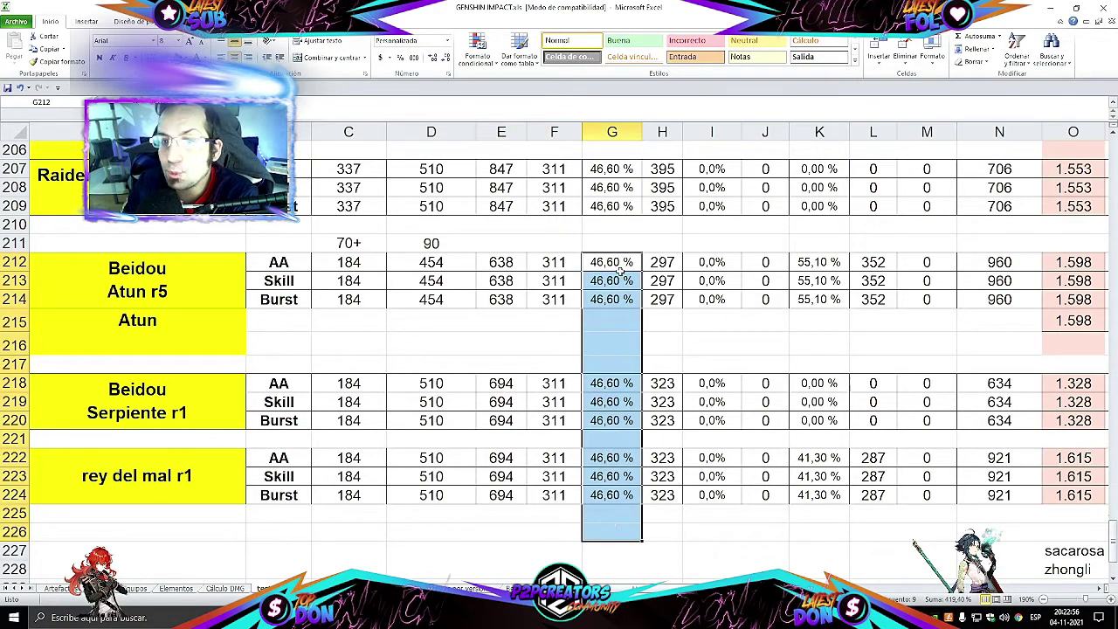
{"action": "left_click_drag", "start_coordinate": [615, 260], "coordinate": [1006, 492]}
{"action": "left_click", "coordinate": [657, 297]}
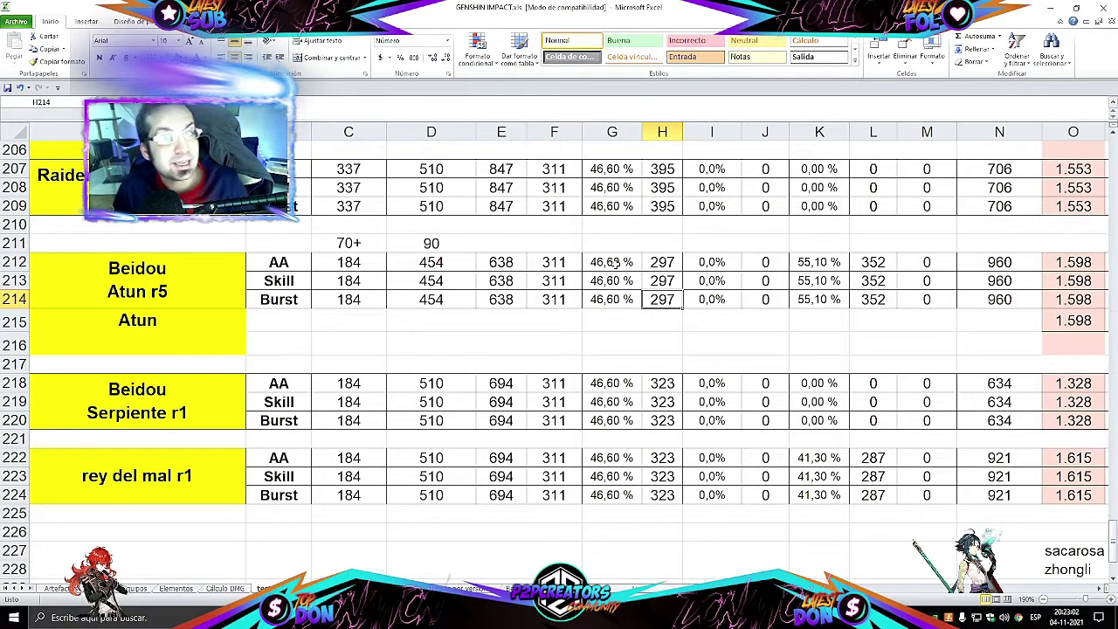
{"action": "left_click_drag", "start_coordinate": [615, 262], "coordinate": [986, 352]}
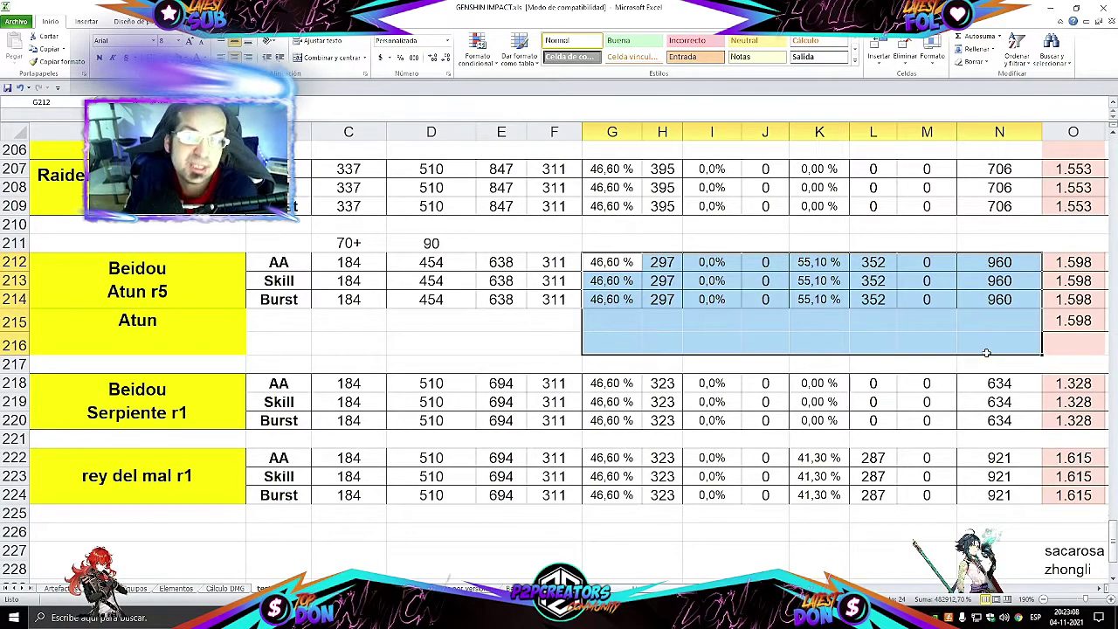
{"action": "left_click_drag", "start_coordinate": [609, 262], "coordinate": [1018, 362]}
{"action": "left_click", "coordinate": [717, 345]}
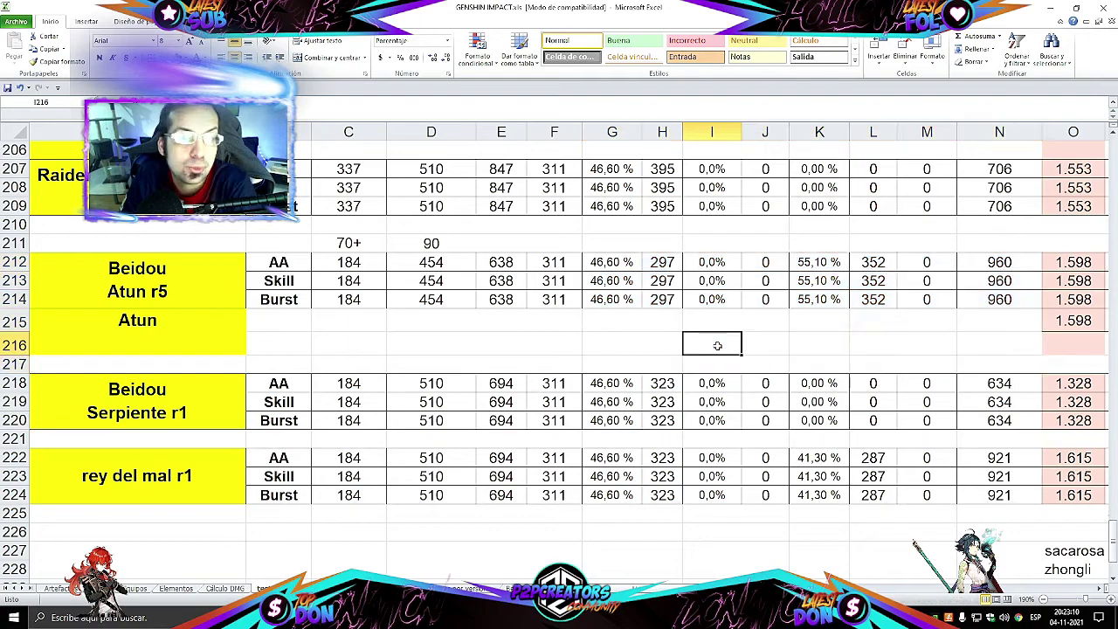
{"action": "left_click_drag", "start_coordinate": [620, 262], "coordinate": [617, 461]}
{"action": "left_click", "coordinate": [607, 406]}
{"action": "scroll", "coordinate": [590, 328], "scroll_direction": "up", "scroll_amount": 1}
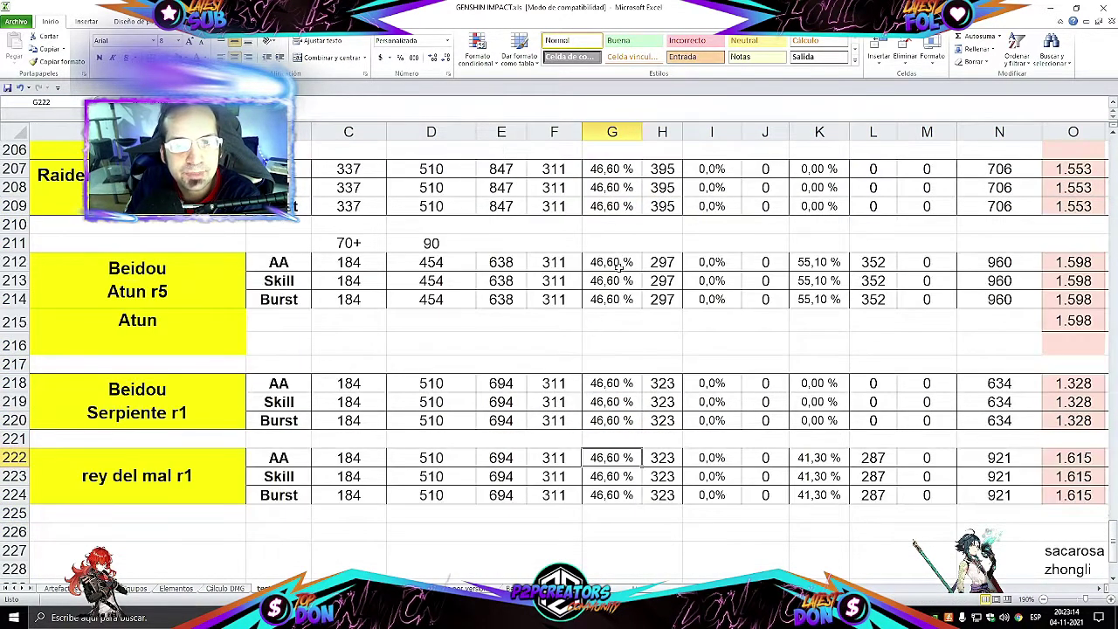
{"action": "left_click_drag", "start_coordinate": [619, 268], "coordinate": [621, 513]}
{"action": "left_click", "coordinate": [572, 366]}
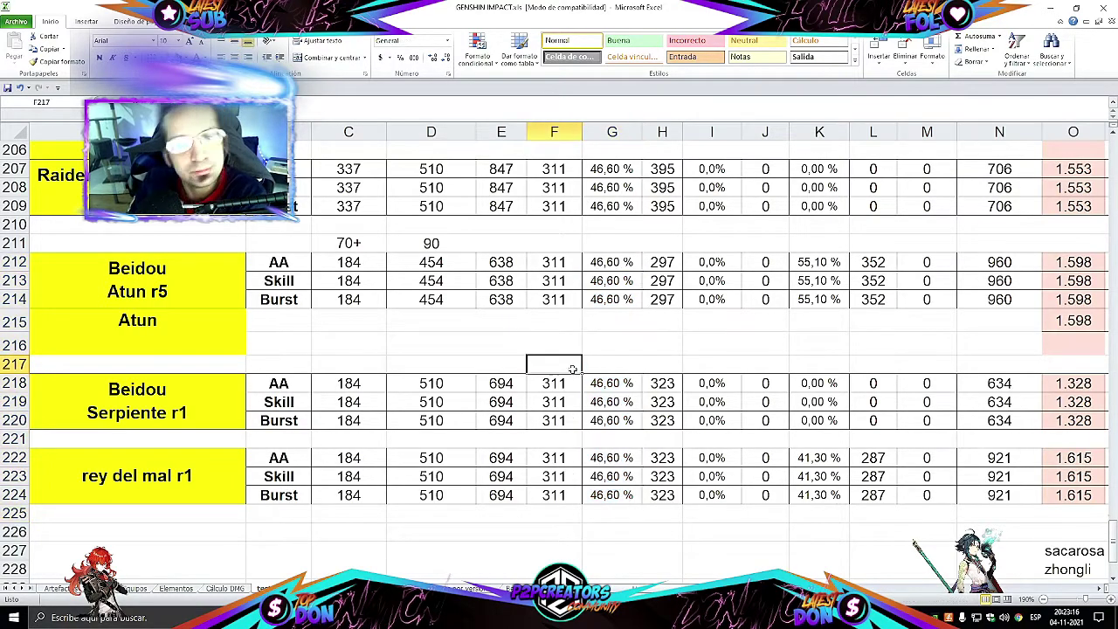
{"action": "left_click_drag", "start_coordinate": [620, 264], "coordinate": [613, 401]}
{"action": "left_click", "coordinate": [608, 375]}
{"action": "left_click", "coordinate": [611, 457]}
{"action": "left_click", "coordinate": [611, 494]}
{"action": "left_click", "coordinate": [603, 337]}
{"action": "left_click", "coordinate": [609, 279]}
{"action": "left_click", "coordinate": [617, 262]}
{"action": "left_click", "coordinate": [765, 262]}
{"action": "left_click_drag", "start_coordinate": [818, 262], "coordinate": [821, 294]}
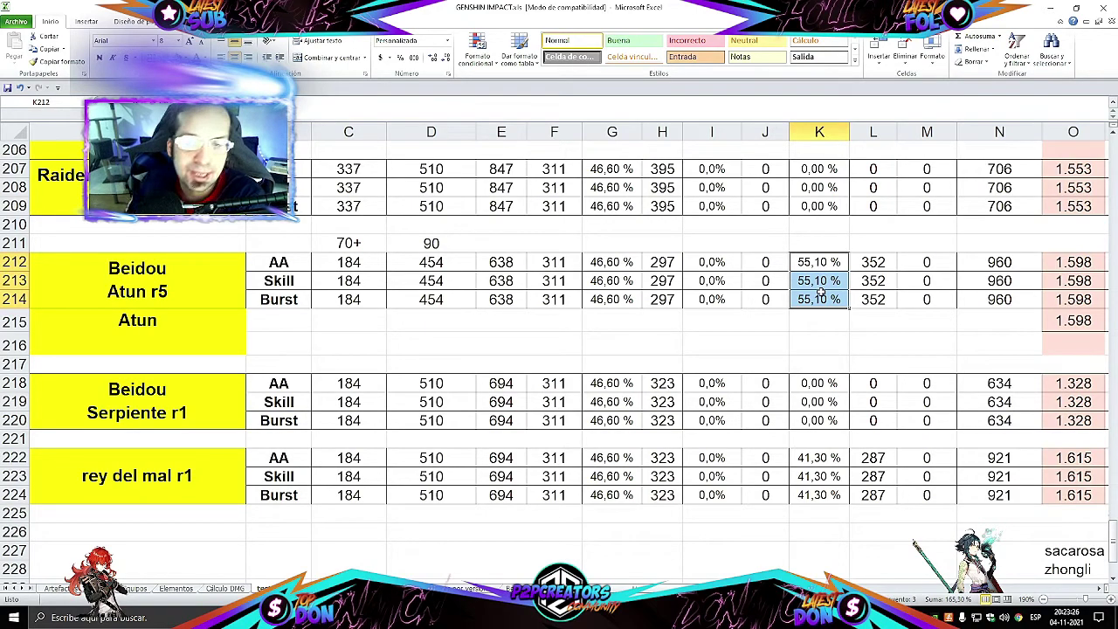
Examine the Beidou builds' Daño cargas columns and compare their column P percentages across rows 213 to 224
{"action": "left_click", "coordinate": [169, 280]}
{"action": "left_click_drag", "start_coordinate": [110, 460], "coordinate": [772, 485]}
{"action": "left_click", "coordinate": [800, 479]}
{"action": "left_click", "coordinate": [796, 364]}
{"action": "left_click_drag", "start_coordinate": [547, 336], "coordinate": [698, 365]}
{"action": "left_click", "coordinate": [550, 278]}
{"action": "left_click", "coordinate": [645, 265]}
{"action": "left_click", "coordinate": [541, 267]}
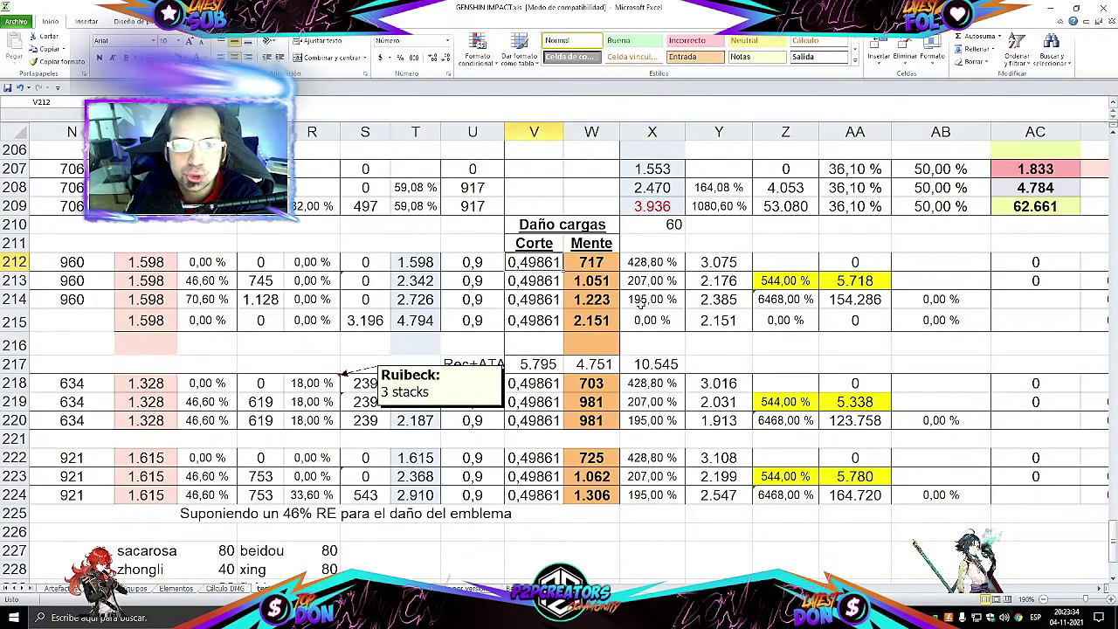
{"action": "key", "text": "Left"}
{"action": "key", "text": "Left"}
{"action": "key", "text": "Left"}
{"action": "key", "text": "Left"}
{"action": "key", "text": "Left"}
{"action": "key", "text": "Down"}
{"action": "key", "text": "Left"}
{"action": "key", "text": "Left"}
{"action": "key", "text": "Left"}
{"action": "key", "text": "Right"}
{"action": "key", "text": "Right"}
{"action": "key", "text": "Down"}
{"action": "key", "text": "Up"}
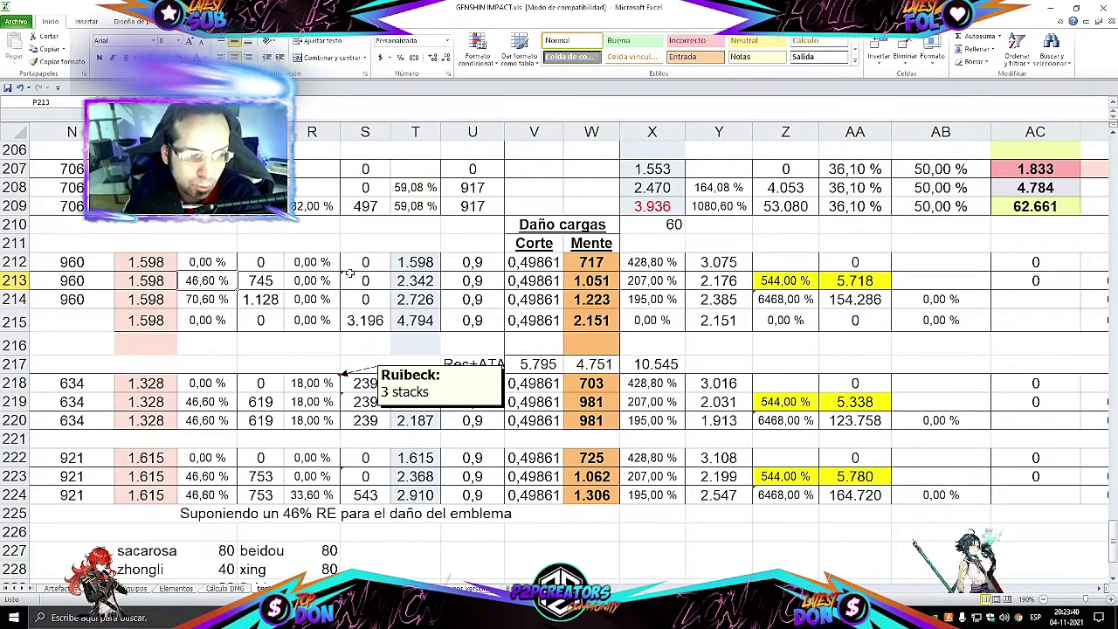
{"action": "left_click_drag", "start_coordinate": [217, 280], "coordinate": [219, 496]}
{"action": "left_click", "coordinate": [217, 401]}
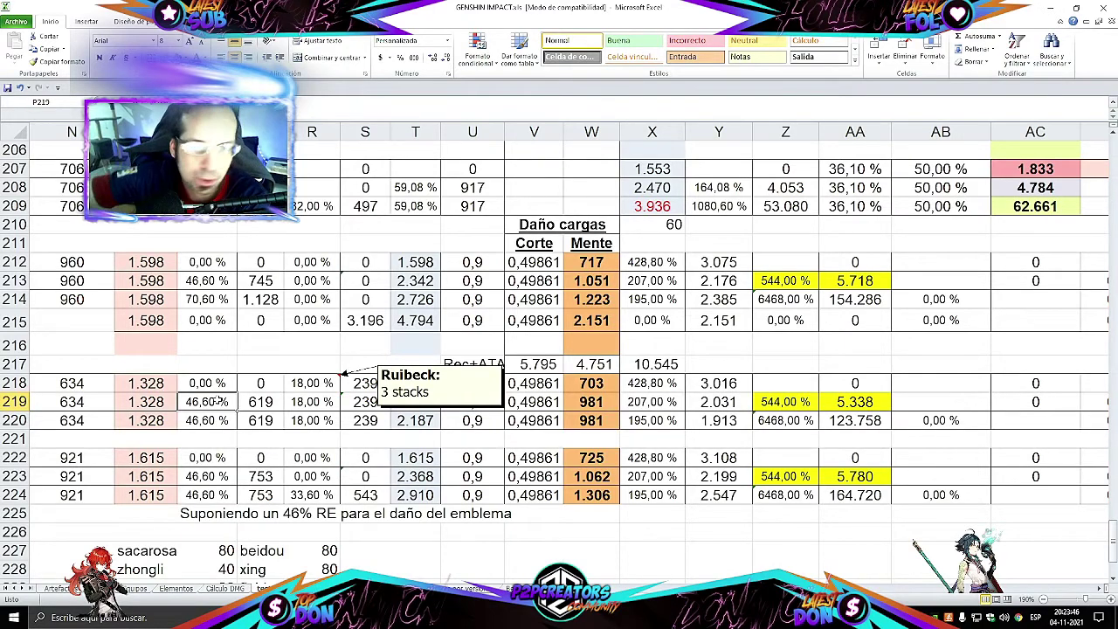
Enter the formula =46,6%+24% in P214, the Burst row of Beidou Atun r5
{"action": "left_click_drag", "start_coordinate": [181, 304], "coordinate": [420, 309]}
{"action": "left_click", "coordinate": [375, 301]}
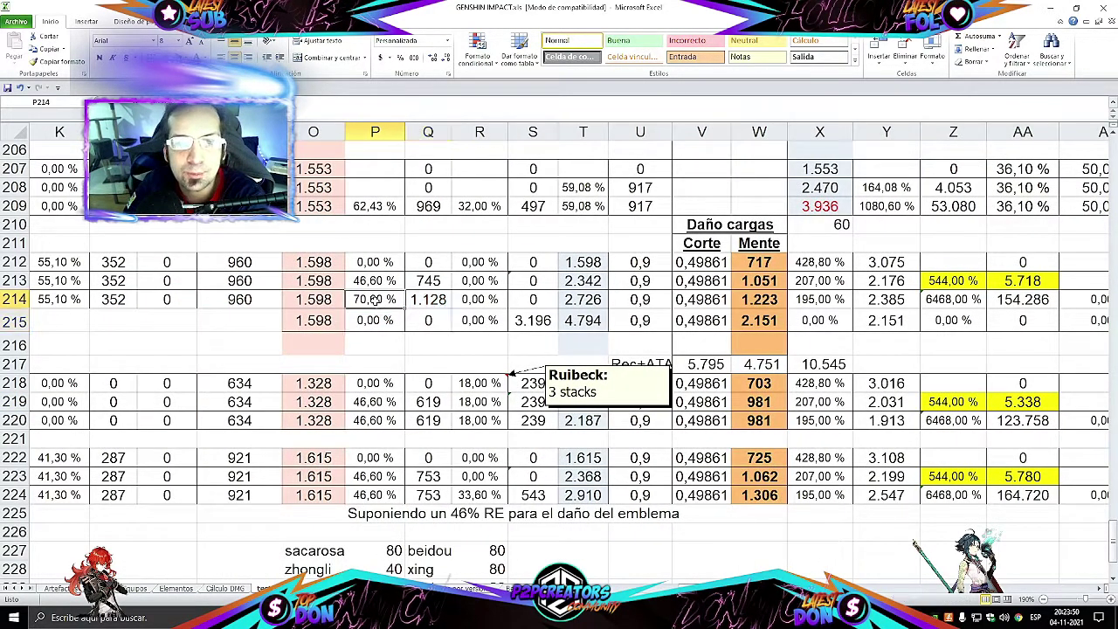
{"action": "type", "text": "=46,6%+24"}
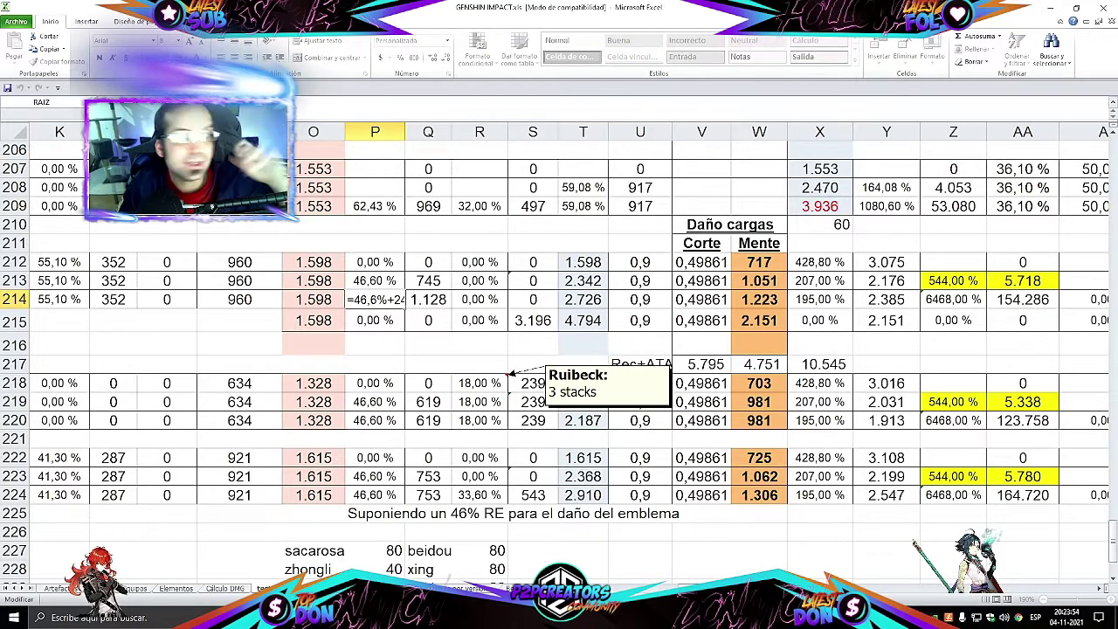
{"action": "type", "text": "%"}
{"action": "key", "text": "ctrl+Return"}
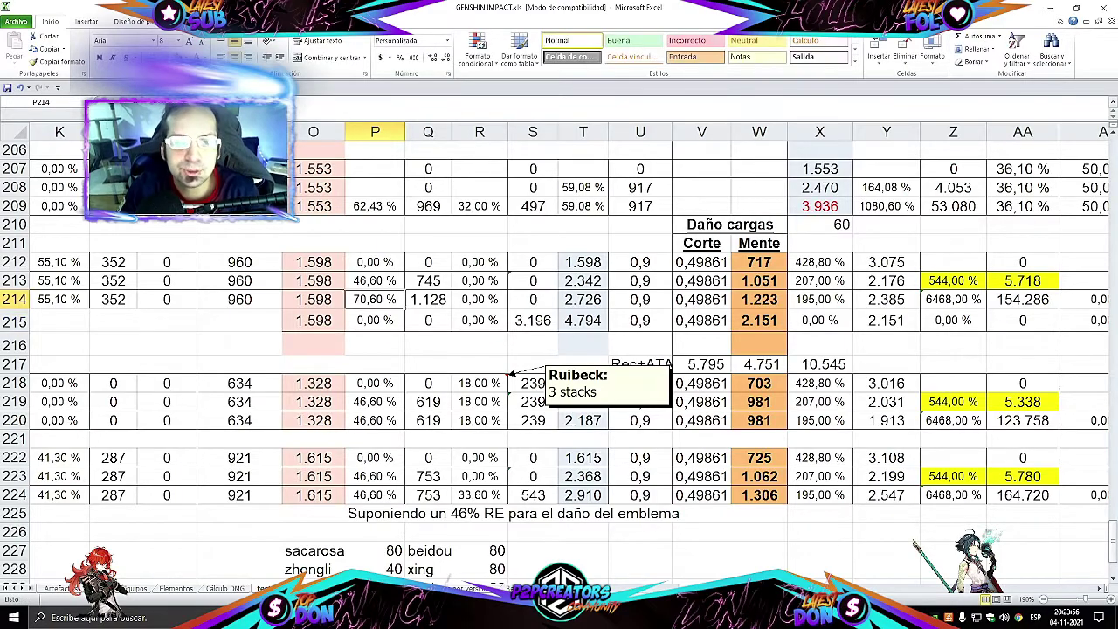
Review the Beidou Serpiente r1 Skill row back to its attack label in column B
{"action": "key", "text": "Down"}
{"action": "key", "text": "Down"}
{"action": "key", "text": "Down"}
{"action": "key", "text": "Down"}
{"action": "key", "text": "Down"}
{"action": "key", "text": "Left"}
{"action": "key", "text": "Left"}
{"action": "key", "text": "Left"}
{"action": "key", "text": "Left"}
{"action": "key", "text": "Left"}
{"action": "key", "text": "Left"}
{"action": "key", "text": "Left"}
{"action": "key", "text": "Left"}
{"action": "key", "text": "Left"}
{"action": "key", "text": "Left"}
{"action": "key", "text": "Left"}
{"action": "key", "text": "Left"}
{"action": "key", "text": "Left"}
{"action": "key", "text": "Left"}
{"action": "key", "text": "Left"}
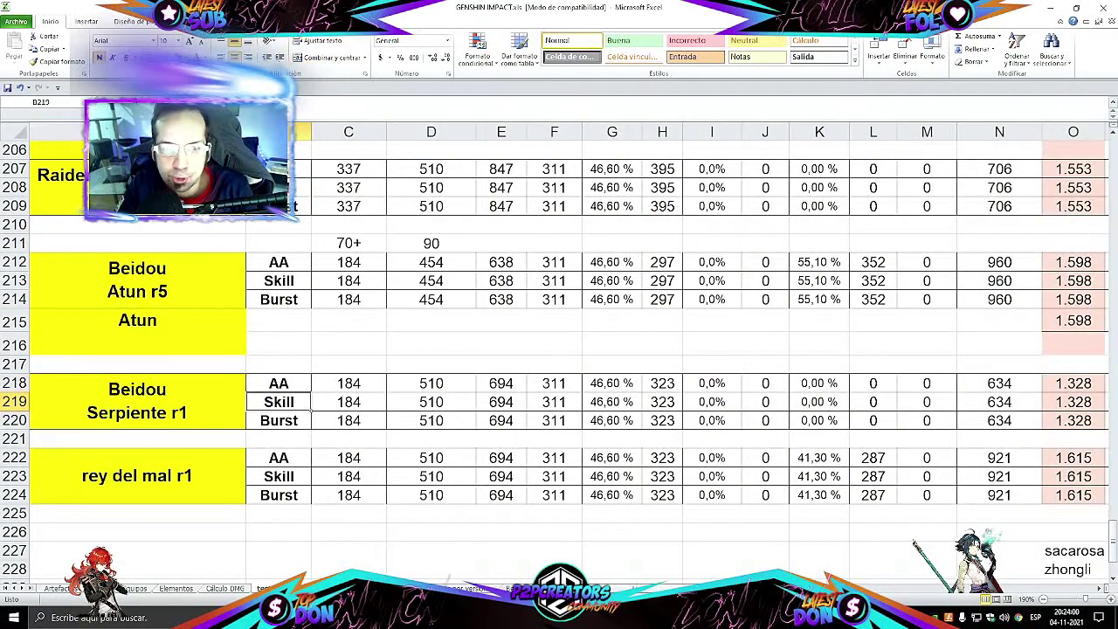
Review the Beidou Serpiente r1 stats across to the bonus values in columns P to R
{"action": "key", "text": "Right"}
{"action": "key", "text": "Right"}
{"action": "key", "text": "Right"}
{"action": "key", "text": "Right"}
{"action": "key", "text": "Right"}
{"action": "key", "text": "Right"}
{"action": "key", "text": "Right"}
{"action": "key", "text": "Right"}
{"action": "key", "text": "Right"}
{"action": "key", "text": "Right"}
{"action": "key", "text": "Right"}
{"action": "key", "text": "Right"}
{"action": "key", "text": "Right"}
{"action": "key", "text": "Right"}
{"action": "key", "text": "Right"}
{"action": "key", "text": "Right"}
{"action": "key", "text": "Right"}
{"action": "key", "text": "Right"}
{"action": "key", "text": "Right"}
{"action": "key", "text": "Left"}
{"action": "key", "text": "Left"}
{"action": "key", "text": "Left"}
{"action": "key", "text": "Down"}
{"action": "key", "text": "Down"}
{"action": "key", "text": "Down"}
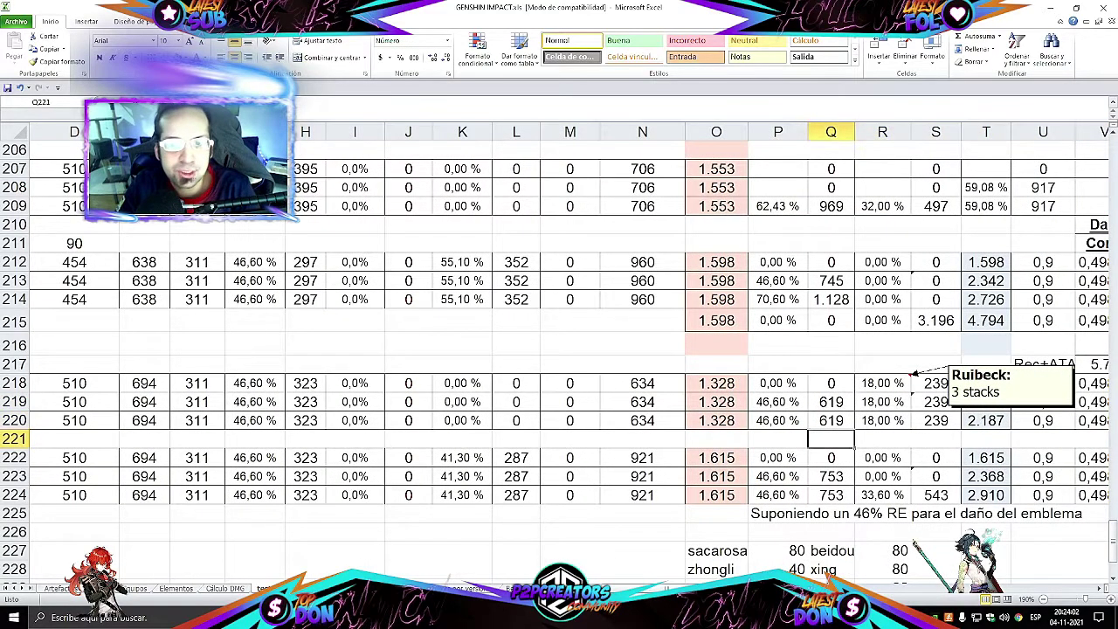
{"action": "key", "text": "Left"}
{"action": "key", "text": "Left"}
{"action": "key", "text": "Right"}
{"action": "key", "text": "Right"}
{"action": "key", "text": "Right"}
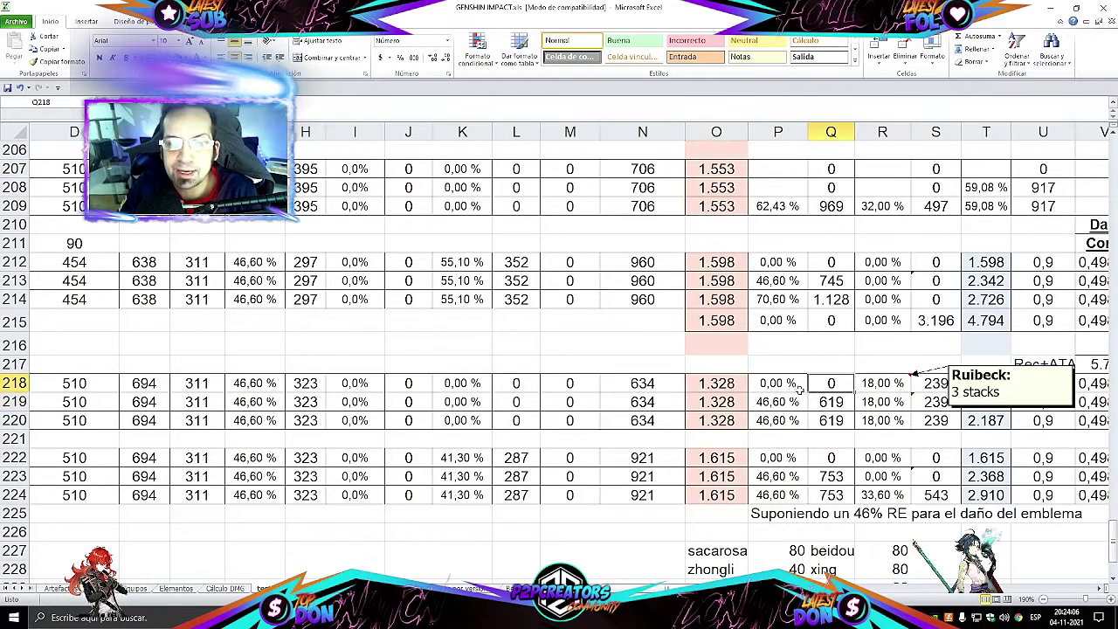
Examine the stack bonus of Beidou Serpiente r1 in R218:R220 together with the attack values in column O
{"action": "left_click", "coordinate": [869, 381]}
{"action": "left_click_drag", "start_coordinate": [881, 384], "coordinate": [881, 419]}
{"action": "left_click", "coordinate": [880, 399]}
{"action": "left_click", "coordinate": [884, 383]}
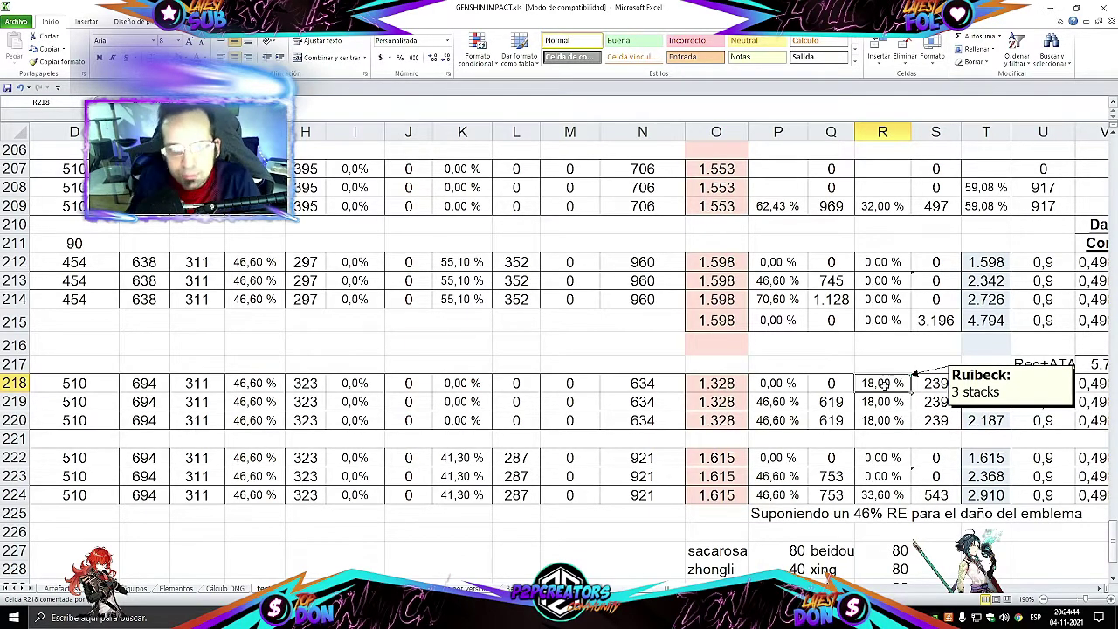
{"action": "left_click_drag", "start_coordinate": [735, 384], "coordinate": [929, 420]}
{"action": "left_click", "coordinate": [741, 384]}
{"action": "mouse_move", "coordinate": [713, 407]}
{"action": "left_mouse_down"}
{"action": "mouse_move", "coordinate": [694, 421]}
{"action": "mouse_move", "coordinate": [711, 400]}
{"action": "left_mouse_up"}
{"action": "left_click", "coordinate": [704, 417]}
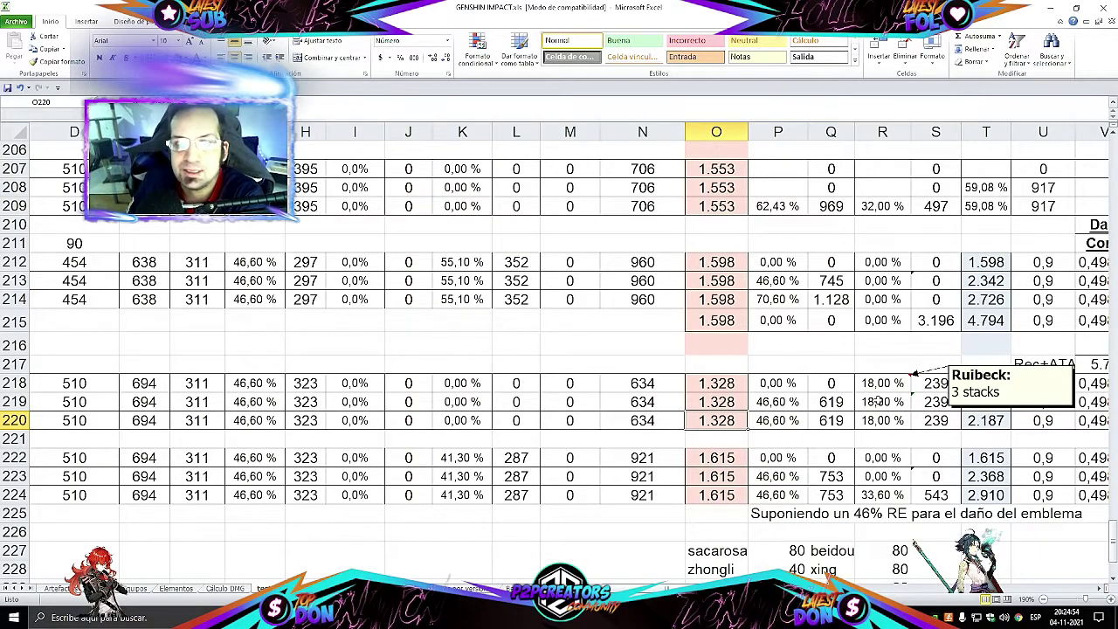
Compare the column R bonuses of Beidou Serpiente r1 with the rey del mal r1 rows below
{"action": "left_click", "coordinate": [651, 456]}
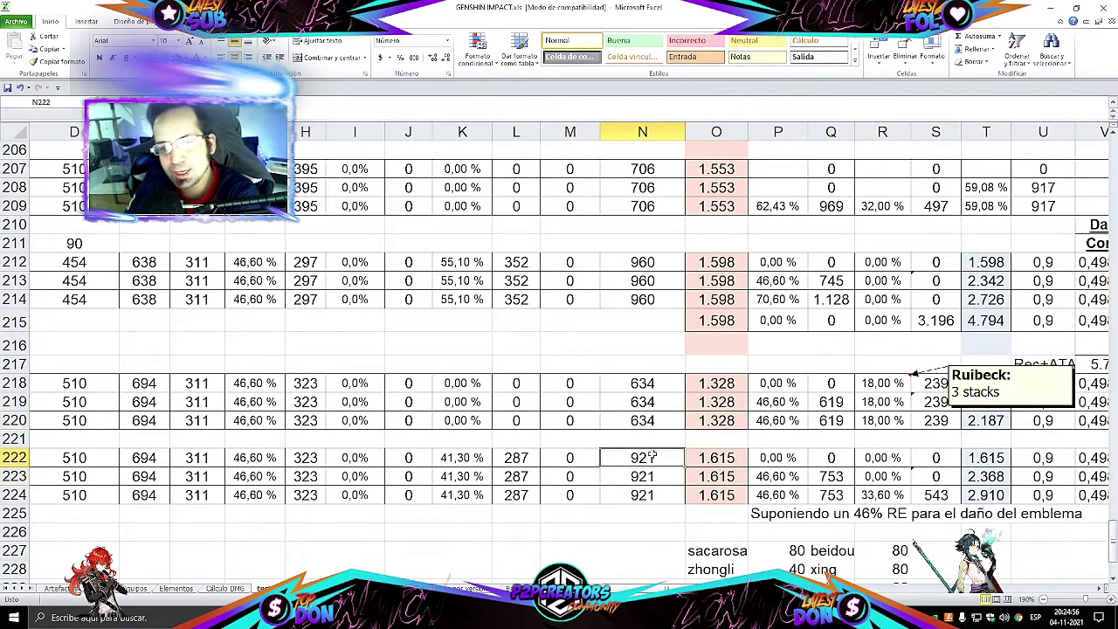
{"action": "left_click_drag", "start_coordinate": [892, 382], "coordinate": [886, 476]}
{"action": "left_click", "coordinate": [876, 401]}
{"action": "left_click", "coordinate": [831, 420]}
{"action": "left_click", "coordinate": [729, 420]}
{"action": "left_click", "coordinate": [886, 420]}
Review the Beidou rey del mal r1 rows 222 to 224 and inspect the bonus formula in R224
{"action": "left_click", "coordinate": [230, 489]}
{"action": "left_click_drag", "start_coordinate": [874, 496], "coordinate": [9, 494]}
{"action": "scroll", "coordinate": [620, 494], "scroll_direction": "right", "scroll_amount": 5}
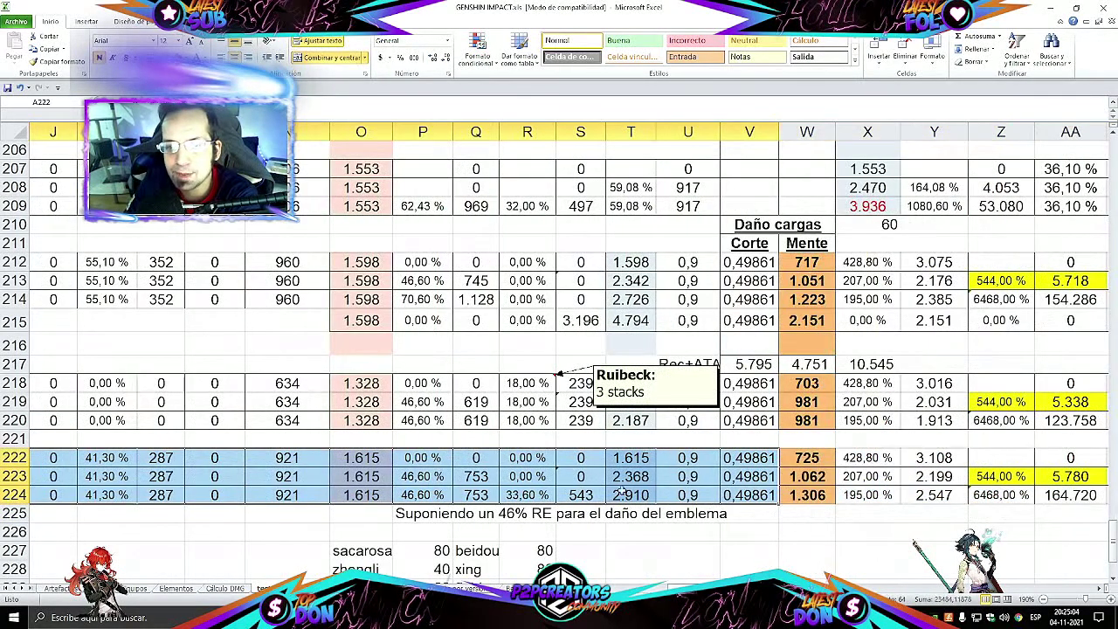
{"action": "left_click", "coordinate": [527, 494]}
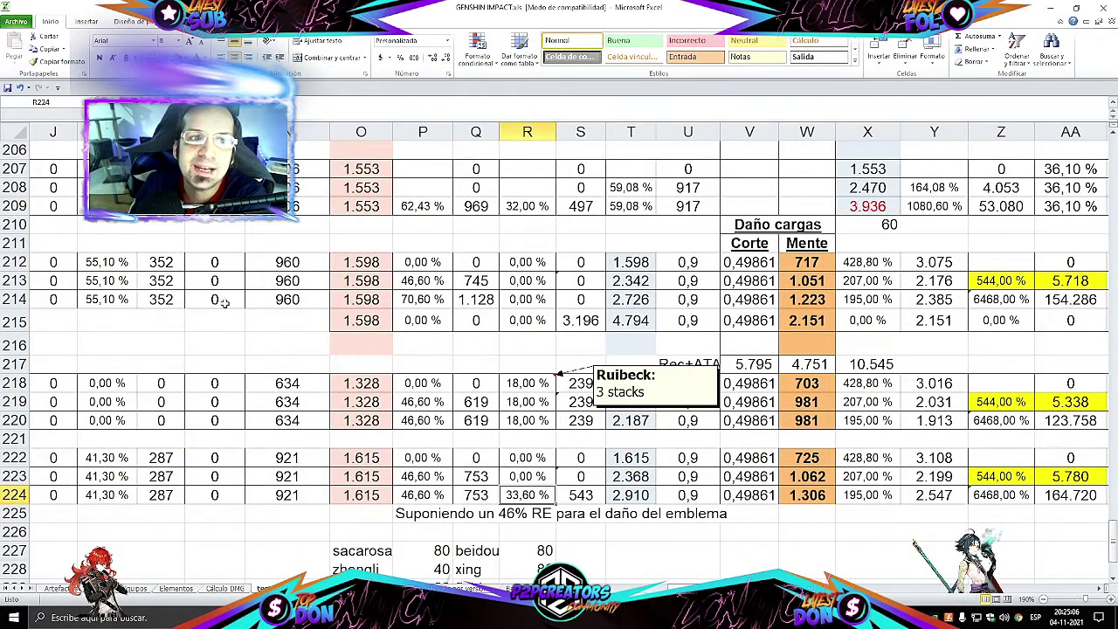
{"action": "key", "text": "F2"}
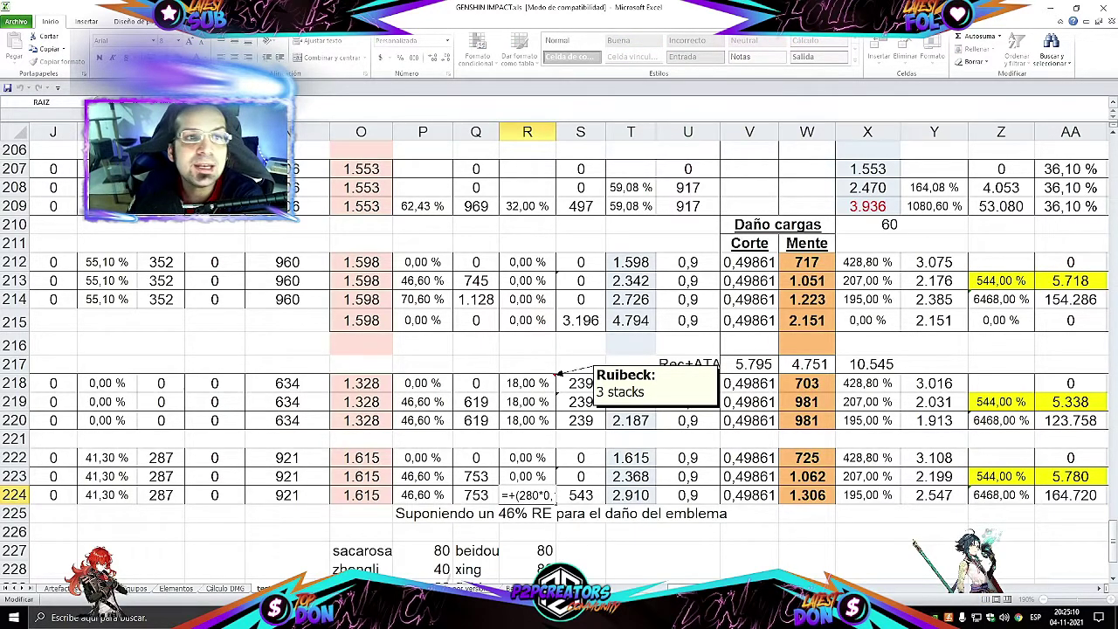
{"action": "key", "text": "Return"}
{"action": "left_click", "coordinate": [527, 494]}
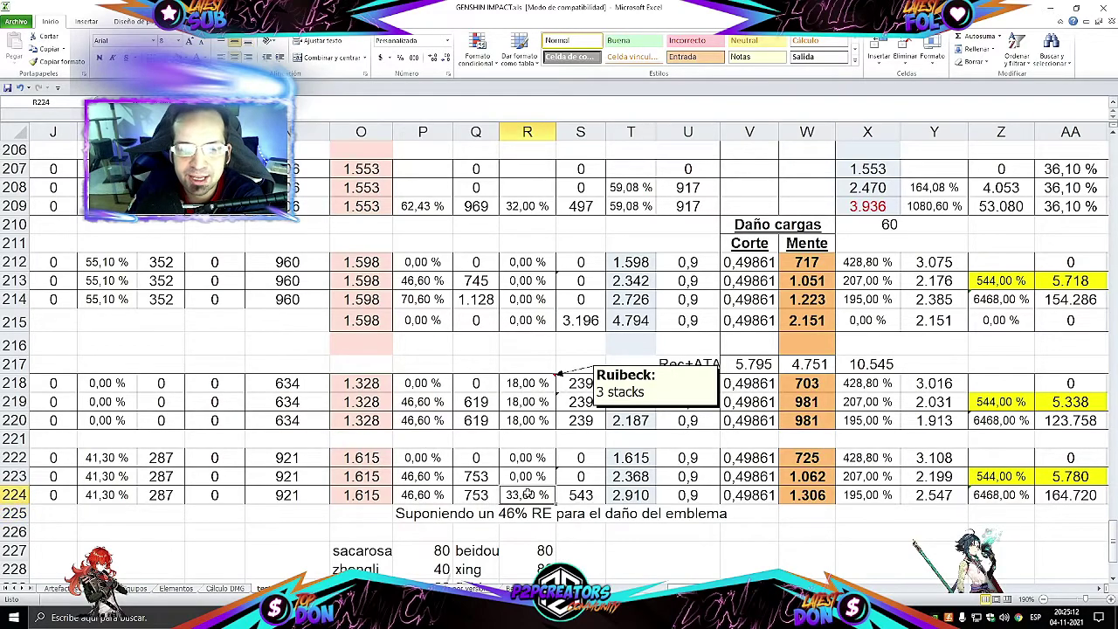
Examine the energy values of beidou, xing and fichl and the fourth value in Q227:R230
{"action": "scroll", "coordinate": [528, 494], "scroll_direction": "down", "scroll_amount": 2}
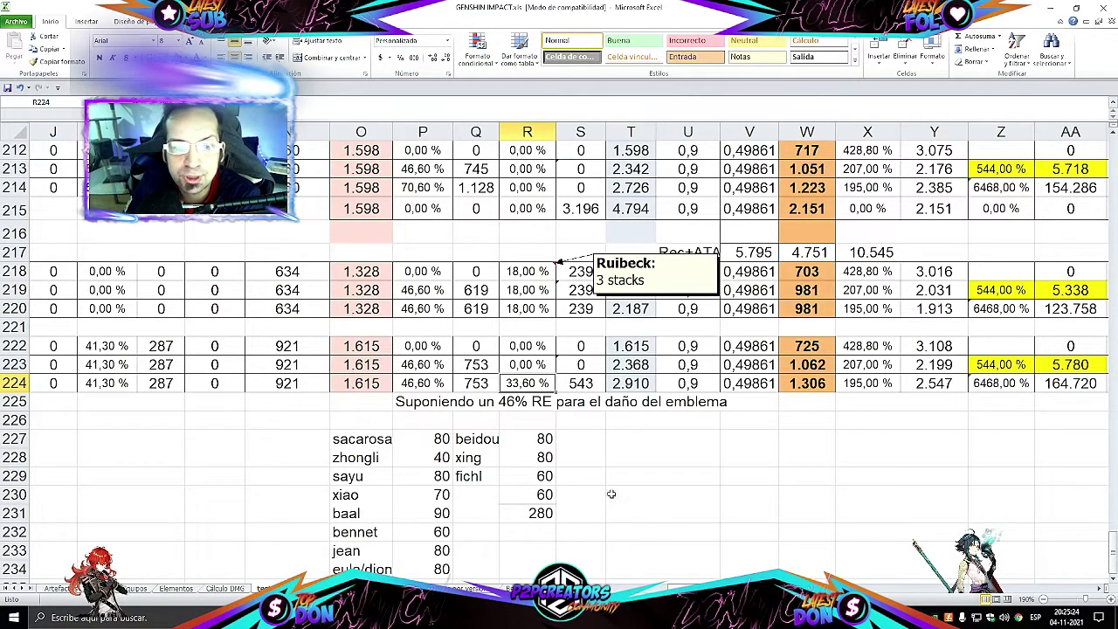
{"action": "left_click_drag", "start_coordinate": [486, 442], "coordinate": [529, 457]}
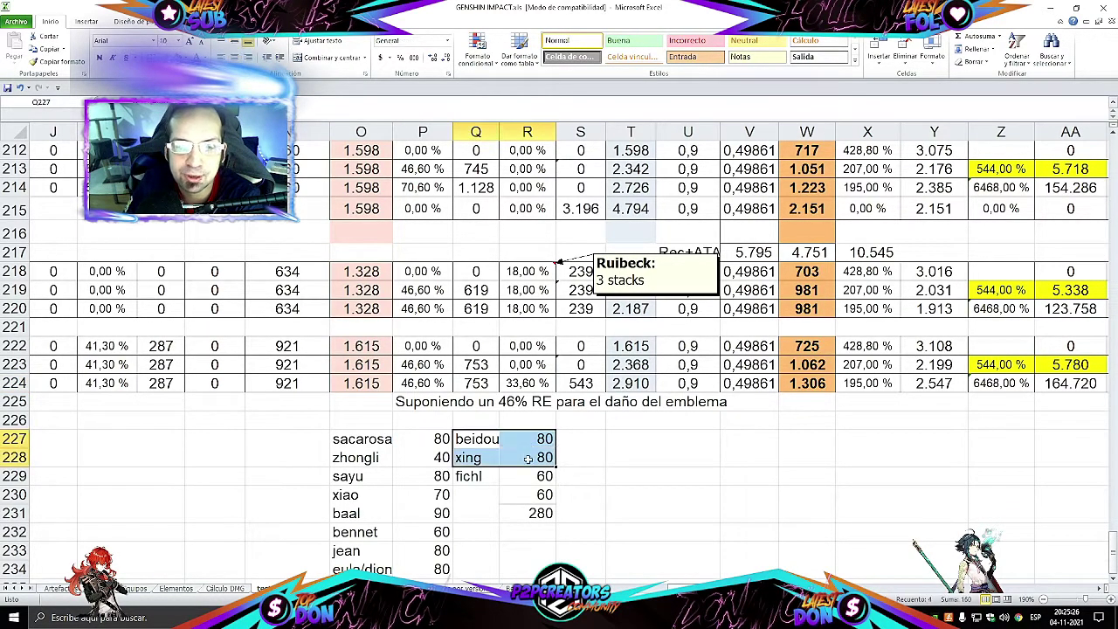
{"action": "scroll", "coordinate": [595, 444], "scroll_direction": "down", "scroll_amount": 2}
{"action": "left_click_drag", "start_coordinate": [473, 360], "coordinate": [527, 374]}
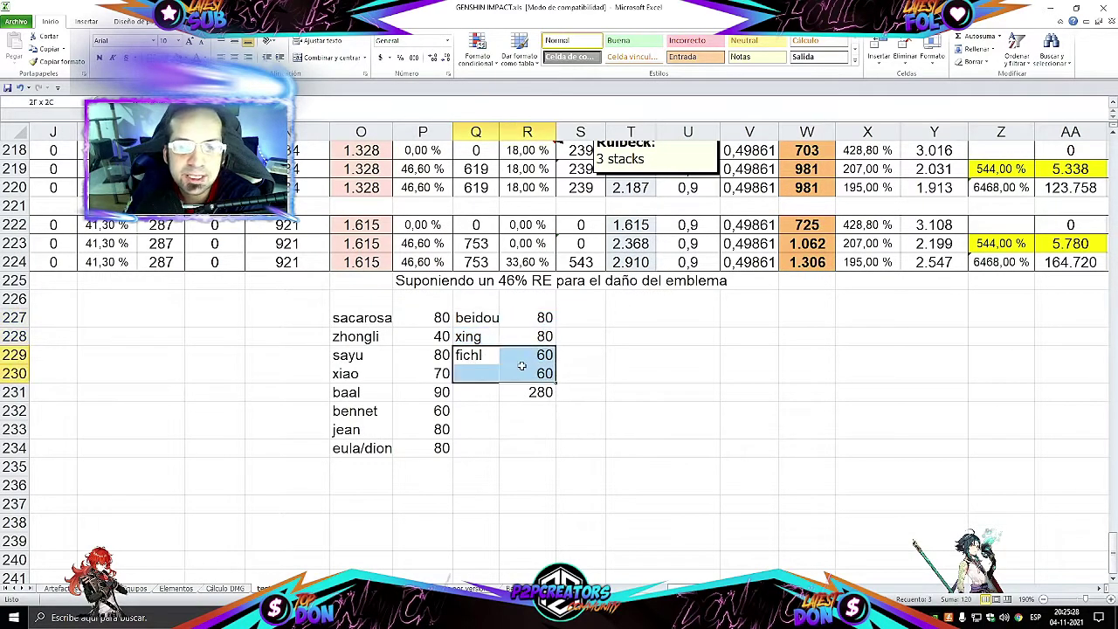
{"action": "left_click", "coordinate": [537, 356]}
{"action": "left_click", "coordinate": [543, 369]}
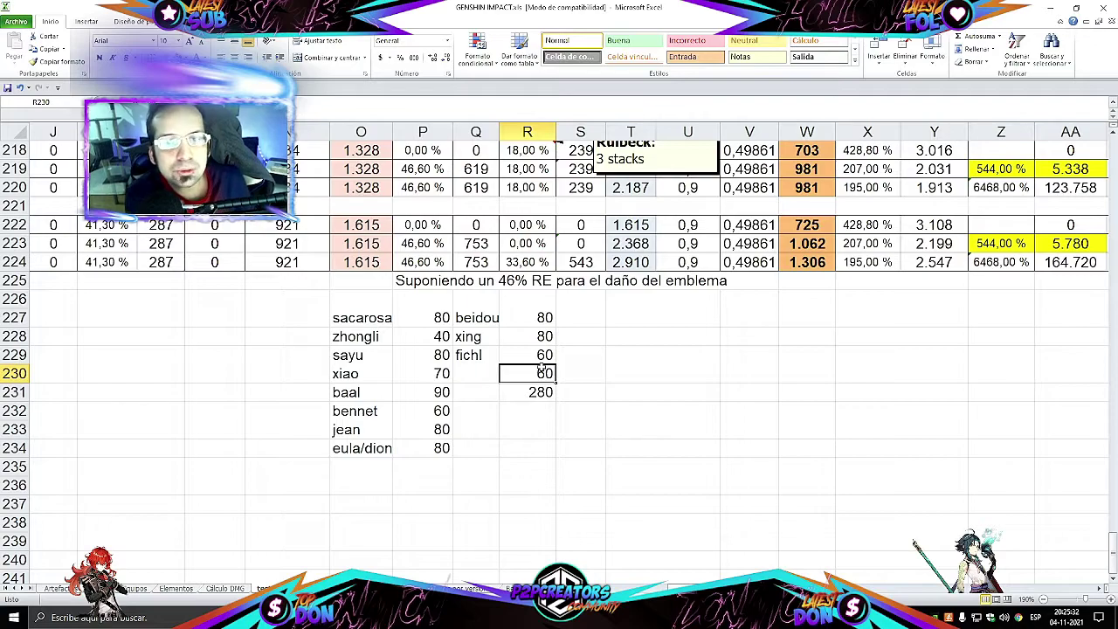
Examine the character energy list in O227:P234 and the team values down to the total in R231
{"action": "left_click_drag", "start_coordinate": [335, 315], "coordinate": [441, 452]}
{"action": "left_click", "coordinate": [409, 407]}
{"action": "left_click_drag", "start_coordinate": [434, 319], "coordinate": [442, 445]}
{"action": "left_click", "coordinate": [432, 373]}
{"action": "left_click", "coordinate": [434, 321]}
{"action": "left_click", "coordinate": [537, 334]}
{"action": "left_click_drag", "start_coordinate": [539, 320], "coordinate": [543, 389]}
{"action": "left_click", "coordinate": [543, 389]}
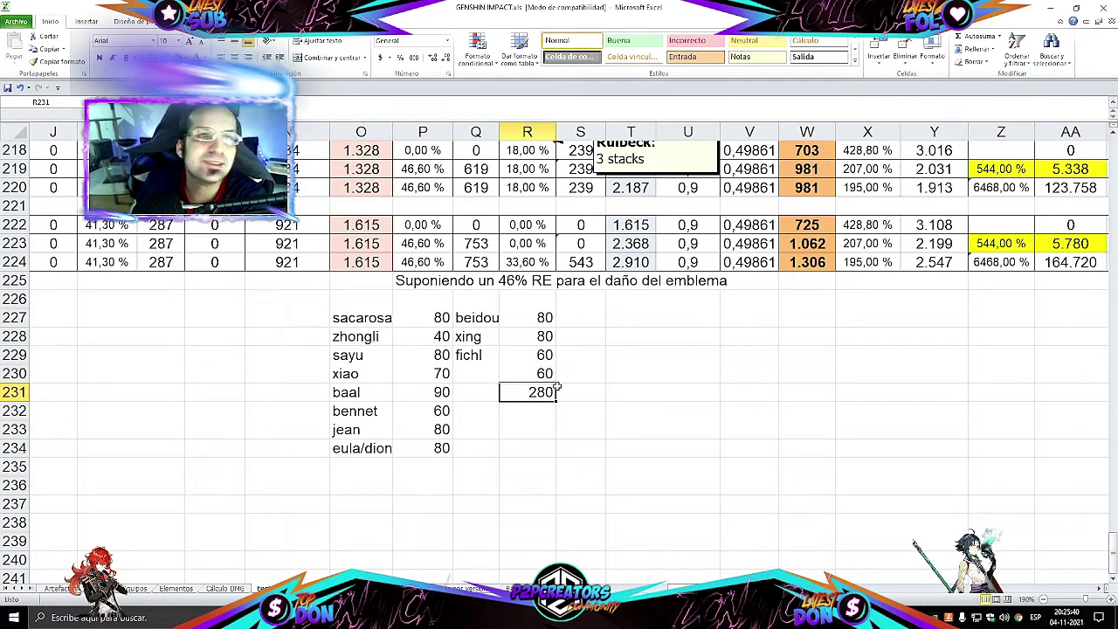
Review each team member entry in column Q, from beidou through fichl to the unnamed slot and its value in R230
{"action": "left_click_drag", "start_coordinate": [471, 323], "coordinate": [561, 317]}
{"action": "left_click", "coordinate": [530, 319]}
{"action": "left_click", "coordinate": [470, 354]}
{"action": "left_click", "coordinate": [471, 336]}
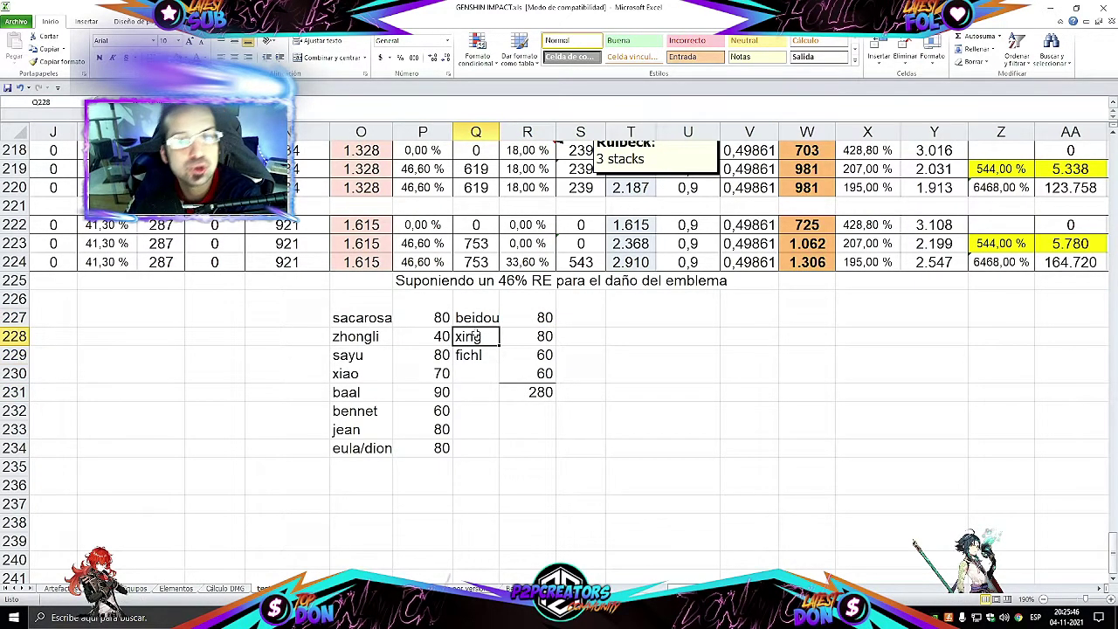
{"action": "left_click", "coordinate": [469, 360]}
{"action": "left_click", "coordinate": [487, 378]}
{"action": "left_click", "coordinate": [529, 376]}
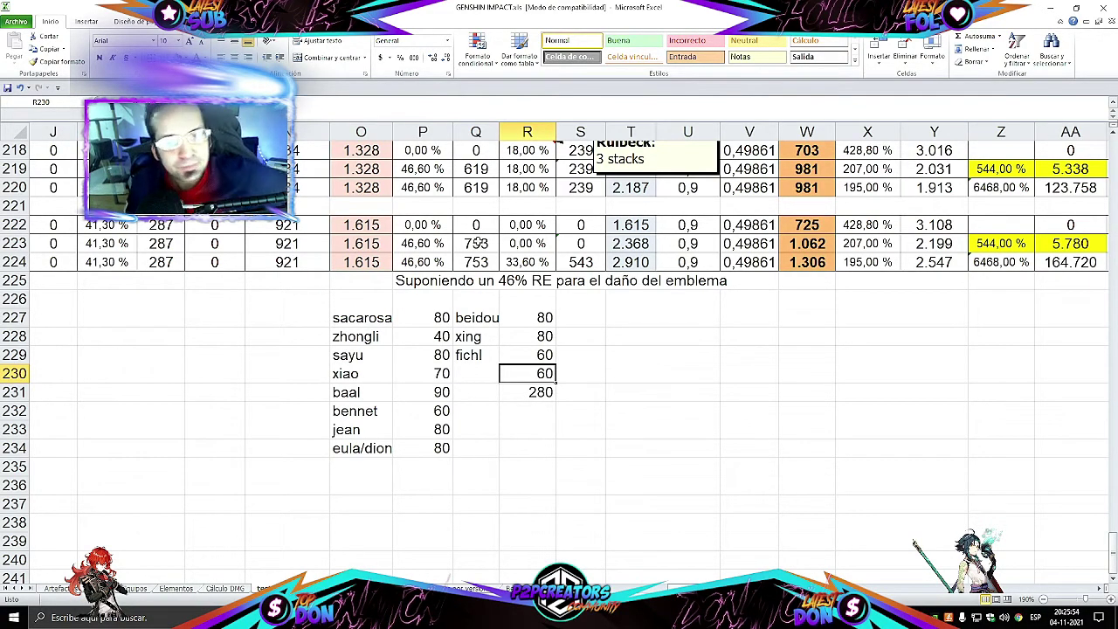
Compare the energy values of baal, bennet and jean in O231:P233 as alternatives for the team
{"action": "left_click", "coordinate": [379, 396]}
{"action": "left_click", "coordinate": [401, 393]}
{"action": "left_click", "coordinate": [370, 392]}
{"action": "left_click", "coordinate": [492, 334]}
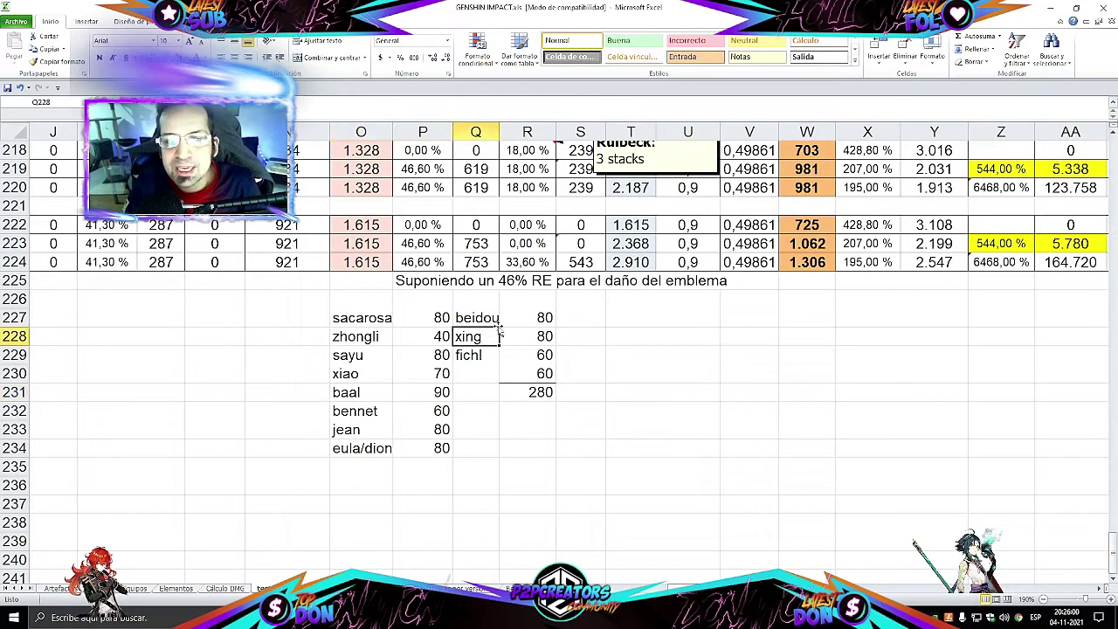
{"action": "left_click", "coordinate": [438, 393]}
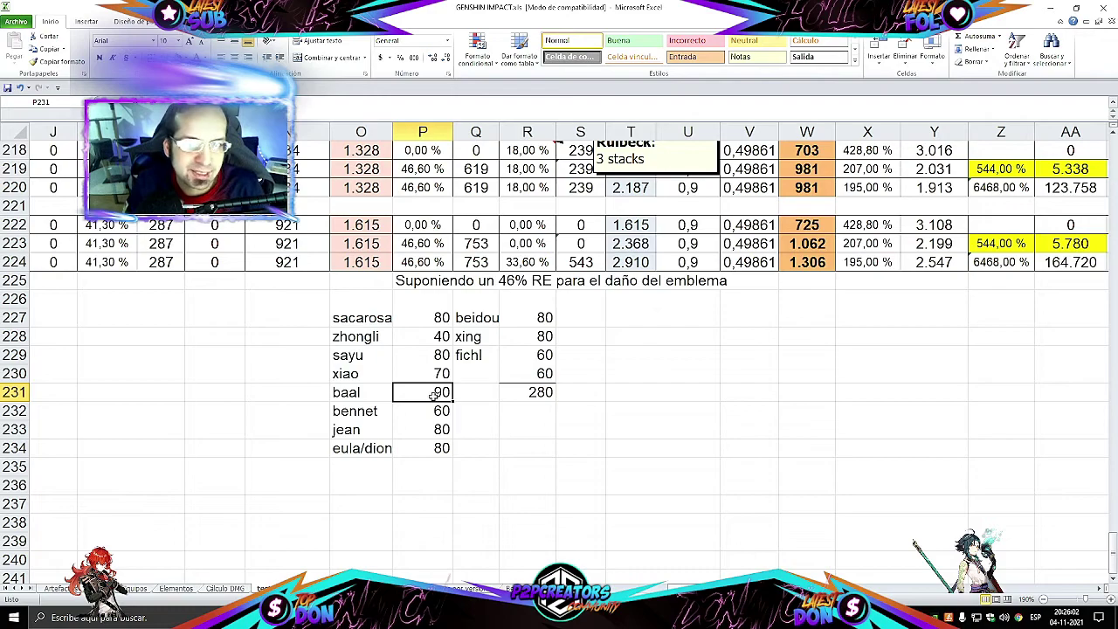
{"action": "left_click", "coordinate": [332, 395]}
{"action": "left_click", "coordinate": [349, 430]}
{"action": "left_click", "coordinate": [437, 411]}
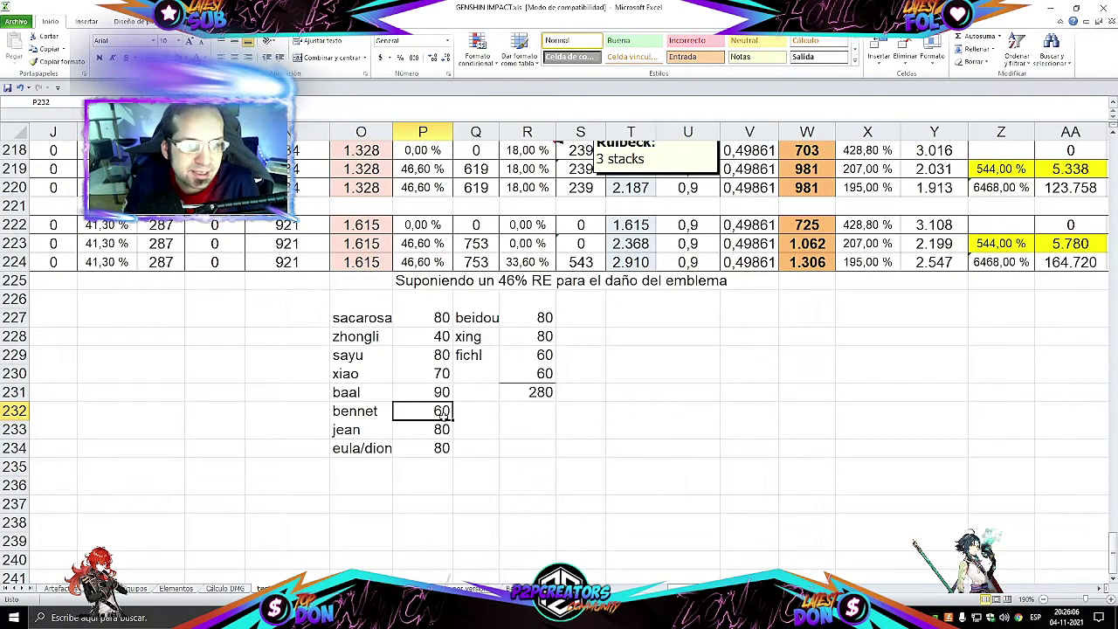
{"action": "left_click", "coordinate": [308, 433]}
{"action": "left_click", "coordinate": [354, 432]}
{"action": "left_click", "coordinate": [441, 433]}
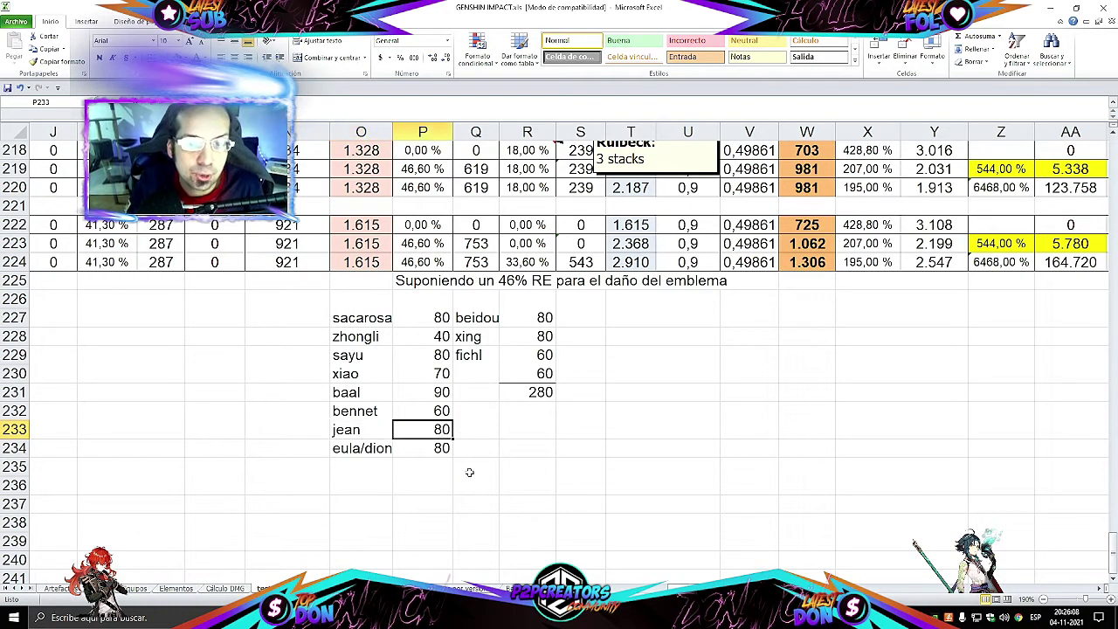
Review fichl and the empty slot Q230 against the sayu, jean and eula/dion candidates in the character list
{"action": "left_click", "coordinate": [477, 353]}
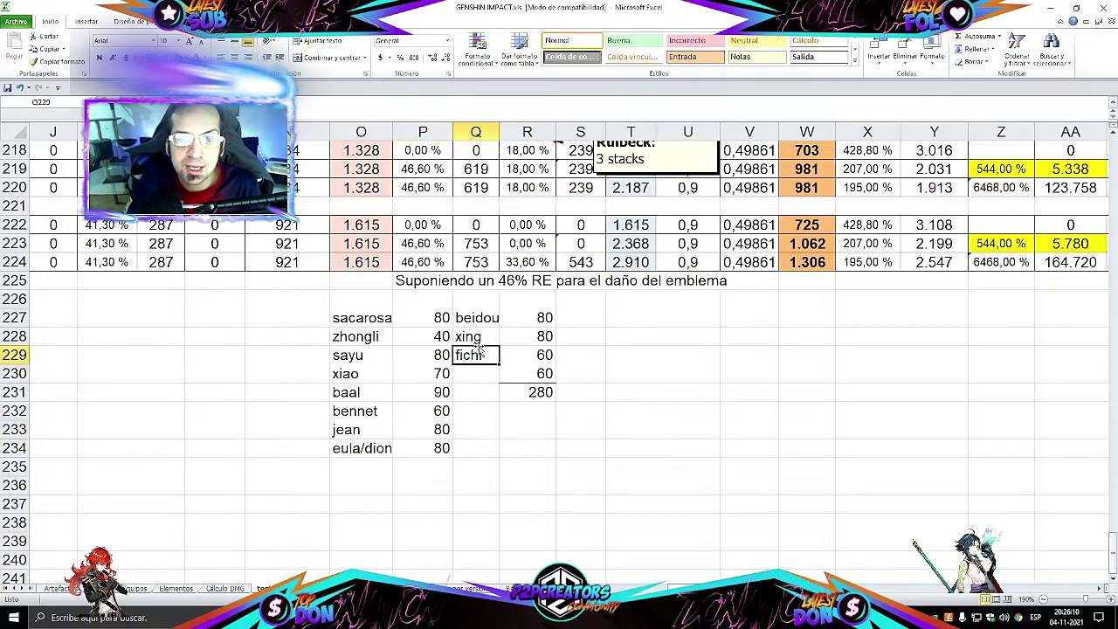
{"action": "left_click", "coordinate": [473, 372]}
{"action": "left_click_drag", "start_coordinate": [346, 439], "coordinate": [411, 354]}
{"action": "left_click", "coordinate": [413, 352]}
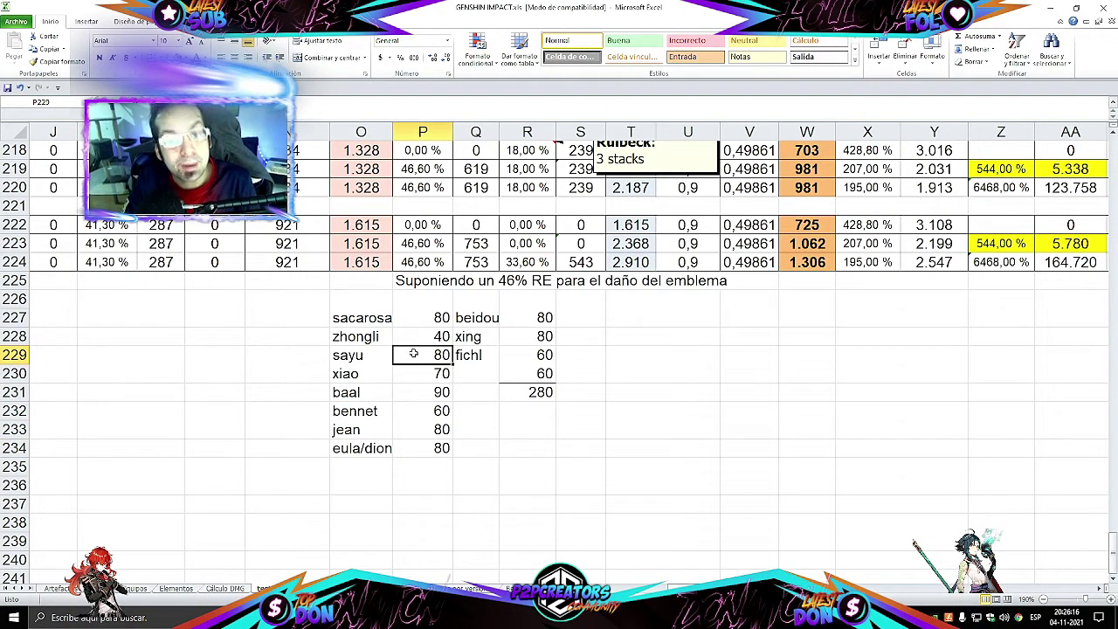
{"action": "key", "text": "Right"}
{"action": "key", "text": "Right"}
{"action": "left_click", "coordinate": [363, 429]}
{"action": "left_click", "coordinate": [370, 446]}
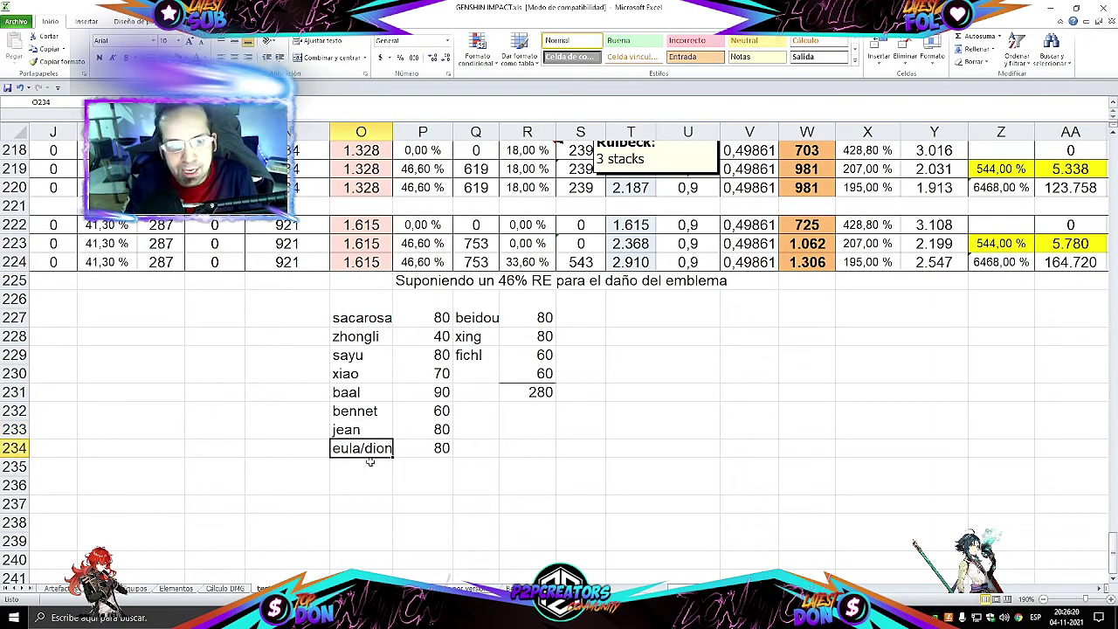
Examine the eula/dion entry in row 234 and the sacarosa entry in row 227 with their column P values
{"action": "key", "text": "shift+Right"}
{"action": "mouse_move", "coordinate": [387, 448]}
{"action": "left_mouse_down"}
{"action": "mouse_move", "coordinate": [344, 447]}
{"action": "mouse_move", "coordinate": [379, 447]}
{"action": "left_mouse_up"}
{"action": "left_click", "coordinate": [459, 447]}
{"action": "left_click", "coordinate": [375, 447]}
{"action": "left_click", "coordinate": [402, 447]}
{"action": "left_click", "coordinate": [367, 447]}
{"action": "left_click", "coordinate": [321, 447]}
{"action": "left_click", "coordinate": [351, 447]}
{"action": "left_click", "coordinate": [425, 447]}
{"action": "left_click", "coordinate": [375, 447]}
{"action": "left_click", "coordinate": [419, 447]}
{"action": "left_click", "coordinate": [367, 448]}
{"action": "key", "text": "Right"}
{"action": "key", "text": "Left"}
{"action": "key", "text": "Right"}
{"action": "key", "text": "Left"}
{"action": "left_click", "coordinate": [363, 315]}
{"action": "key", "text": "Right"}
{"action": "key", "text": "Left"}
{"action": "left_click", "coordinate": [419, 317]}
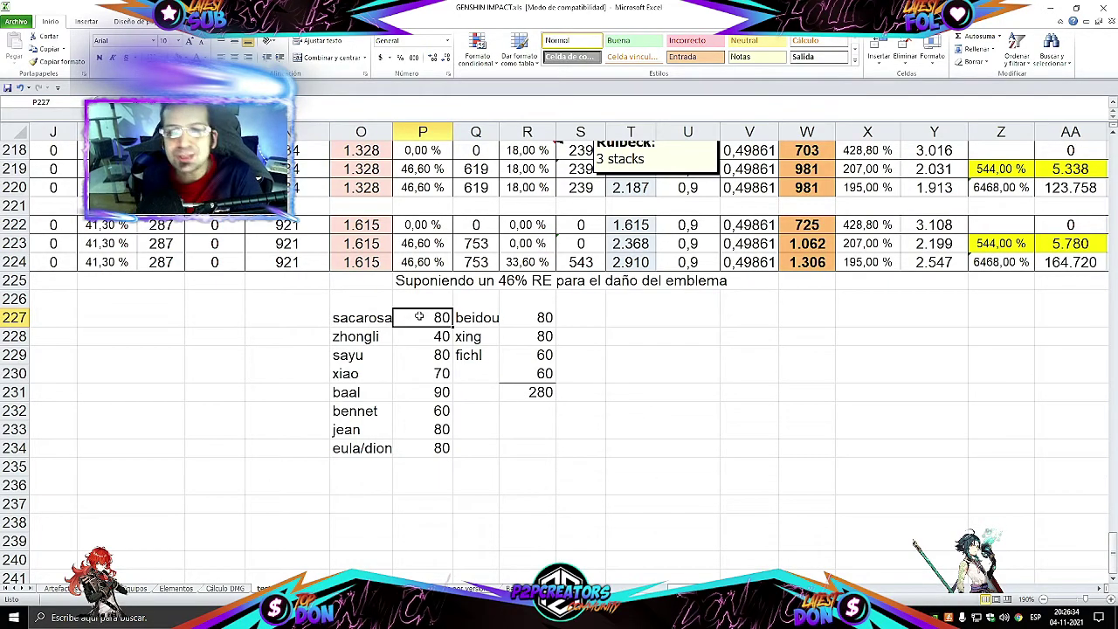
Check the team energy total in R231 against the Skill and Burst rows of Beidou rey del mal r1
{"action": "left_click", "coordinate": [540, 393]}
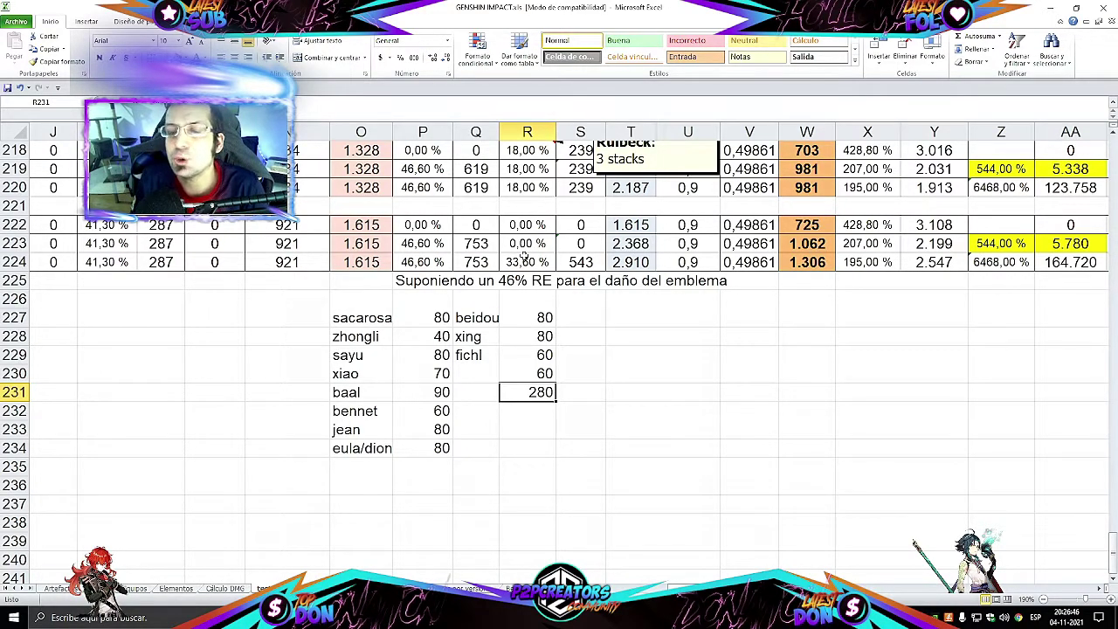
{"action": "left_click", "coordinate": [687, 262]}
{"action": "left_click", "coordinate": [810, 246]}
{"action": "left_click_drag", "start_coordinate": [687, 356], "coordinate": [616, 346]}
{"action": "left_click", "coordinate": [521, 245]}
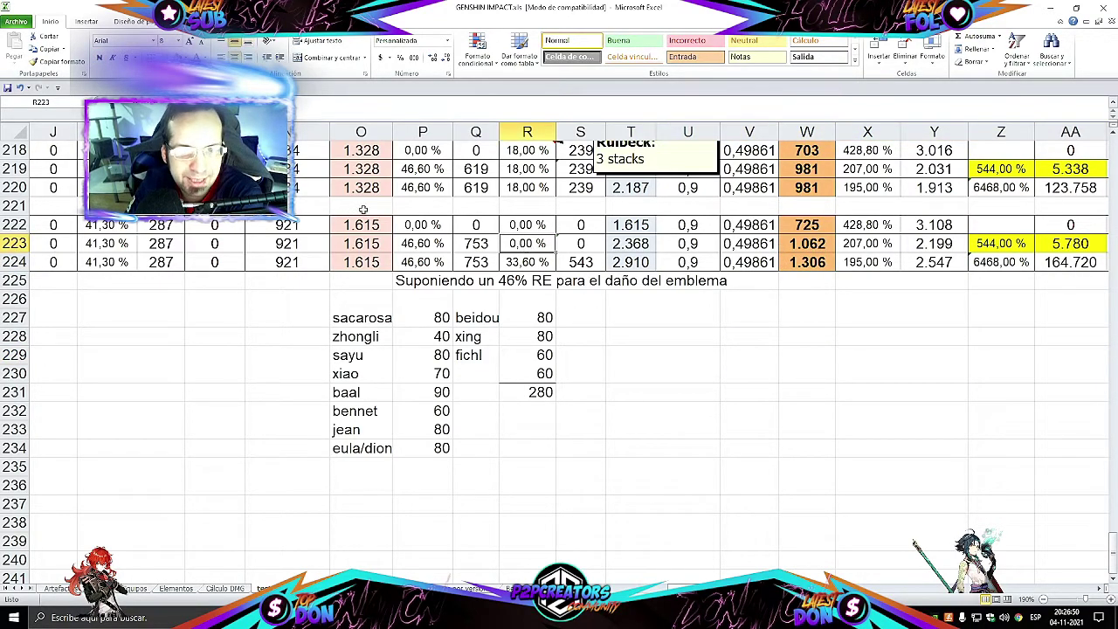
Examine the extra Beidou Atun r5 damage row 215 across columns N to U, including the added damage in S215
{"action": "scroll", "coordinate": [359, 209], "scroll_direction": "up", "scroll_amount": 3}
{"action": "left_click_drag", "start_coordinate": [308, 264], "coordinate": [354, 267]}
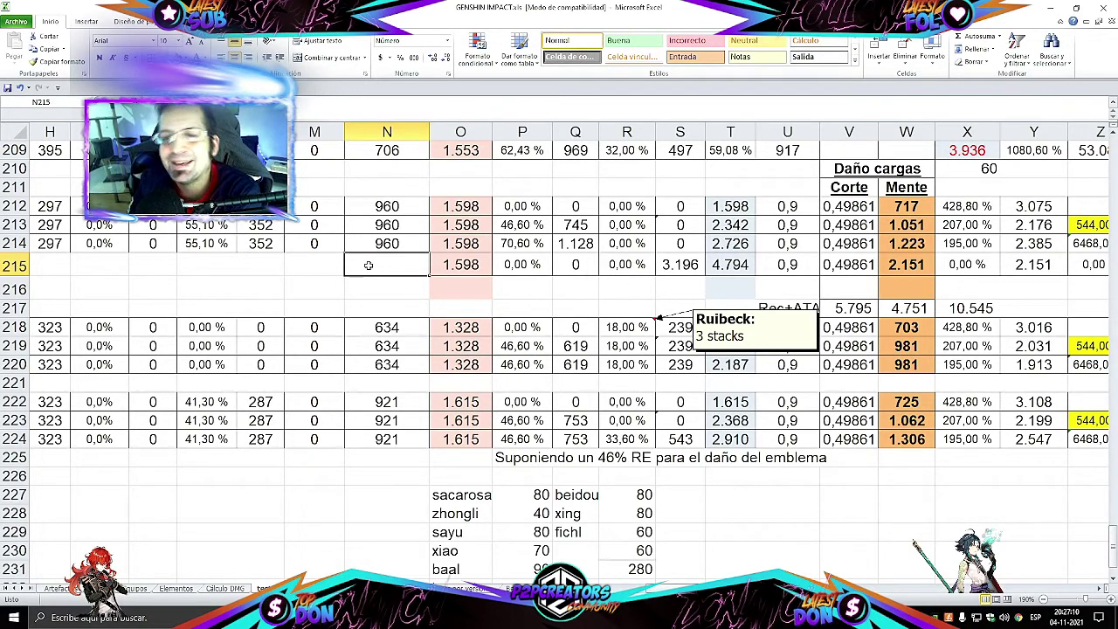
{"action": "left_click", "coordinate": [670, 273]}
{"action": "left_click", "coordinate": [766, 262]}
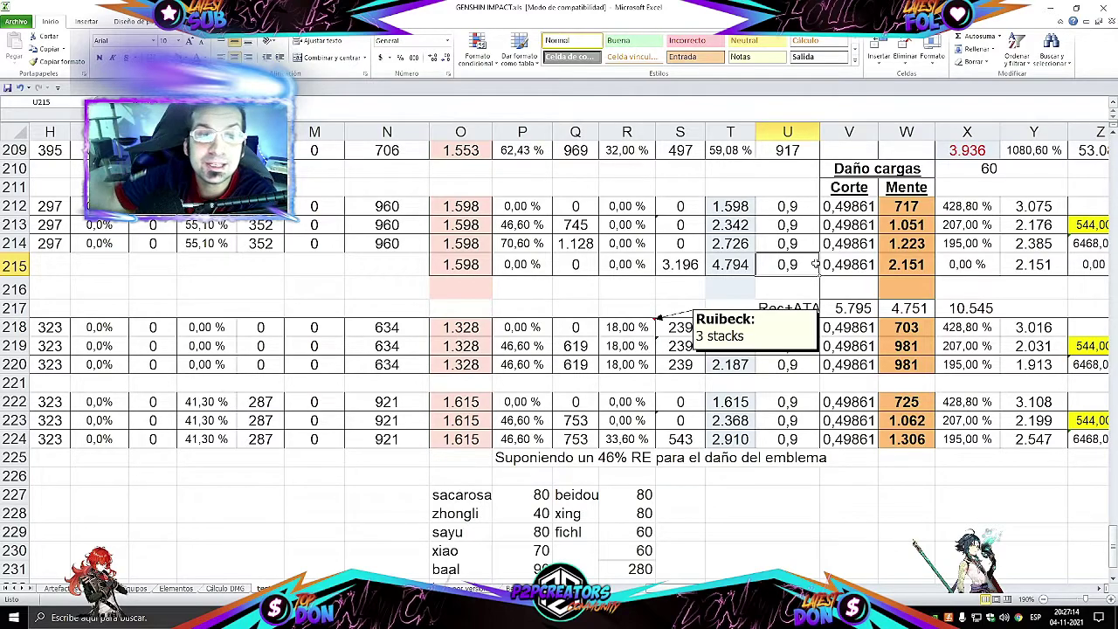
{"action": "left_click", "coordinate": [680, 264]}
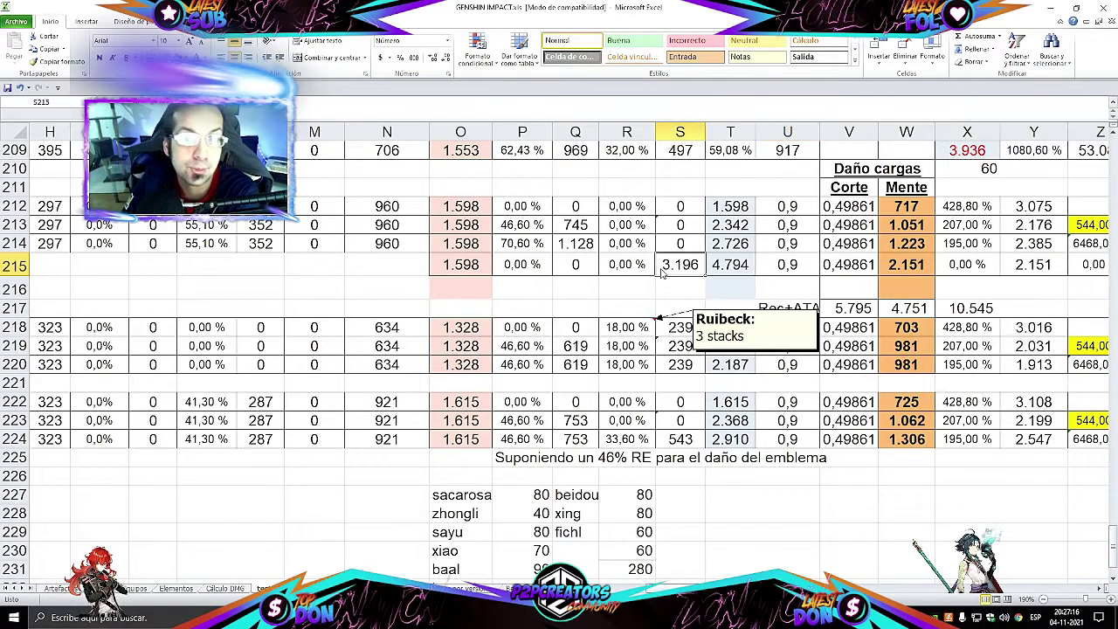
{"action": "left_click", "coordinate": [569, 266]}
Follow row 215 from column P to its final damage in AH215 and compare it with the Burst damage in AH214
{"action": "left_click_drag", "start_coordinate": [511, 263], "coordinate": [811, 264]}
{"action": "left_click", "coordinate": [834, 266]}
{"action": "left_click", "coordinate": [948, 267]}
{"action": "left_click", "coordinate": [917, 267]}
{"action": "left_click", "coordinate": [983, 270]}
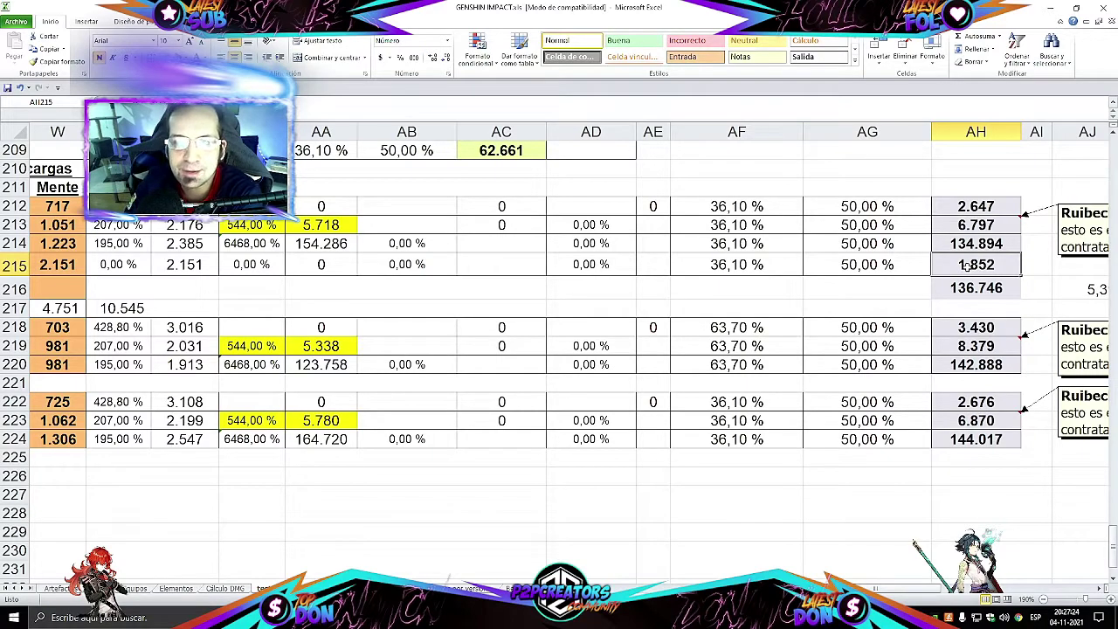
{"action": "left_click", "coordinate": [968, 244]}
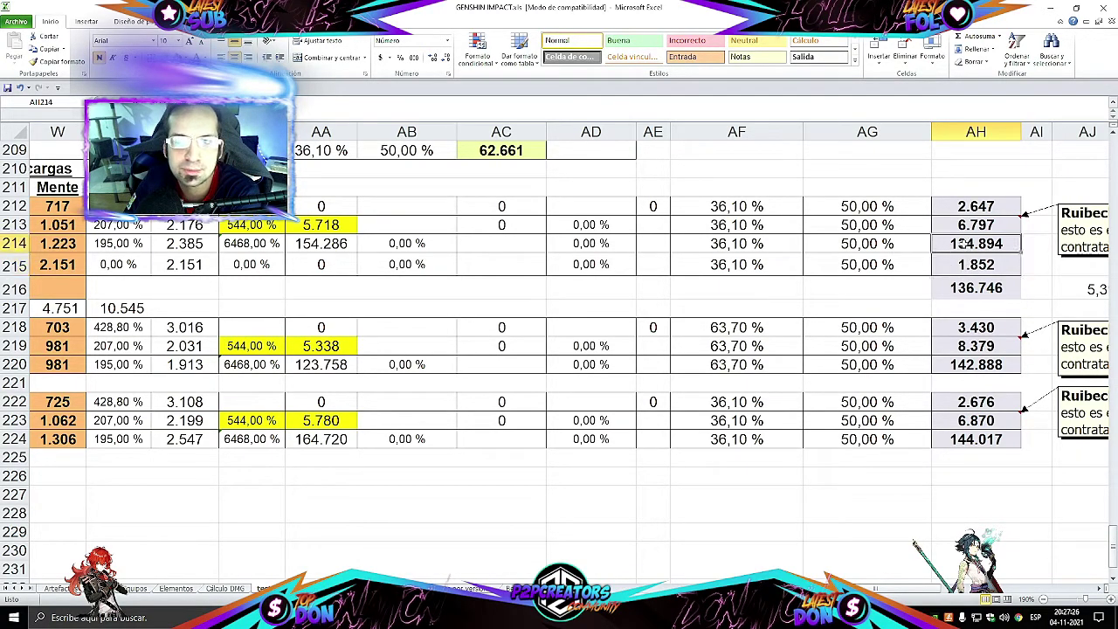
{"action": "left_click_drag", "start_coordinate": [960, 242], "coordinate": [843, 238]}
{"action": "left_click", "coordinate": [980, 244]}
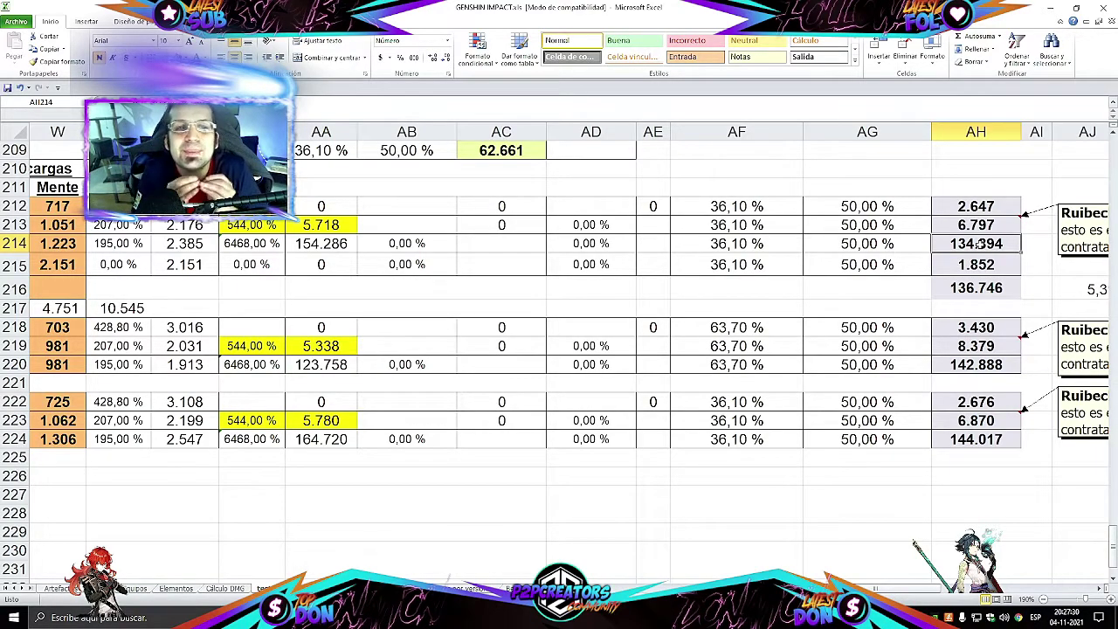
Compare the column AF and AG percentages of the three Beidou builds across rows 212 to 224
{"action": "left_click", "coordinate": [652, 331]}
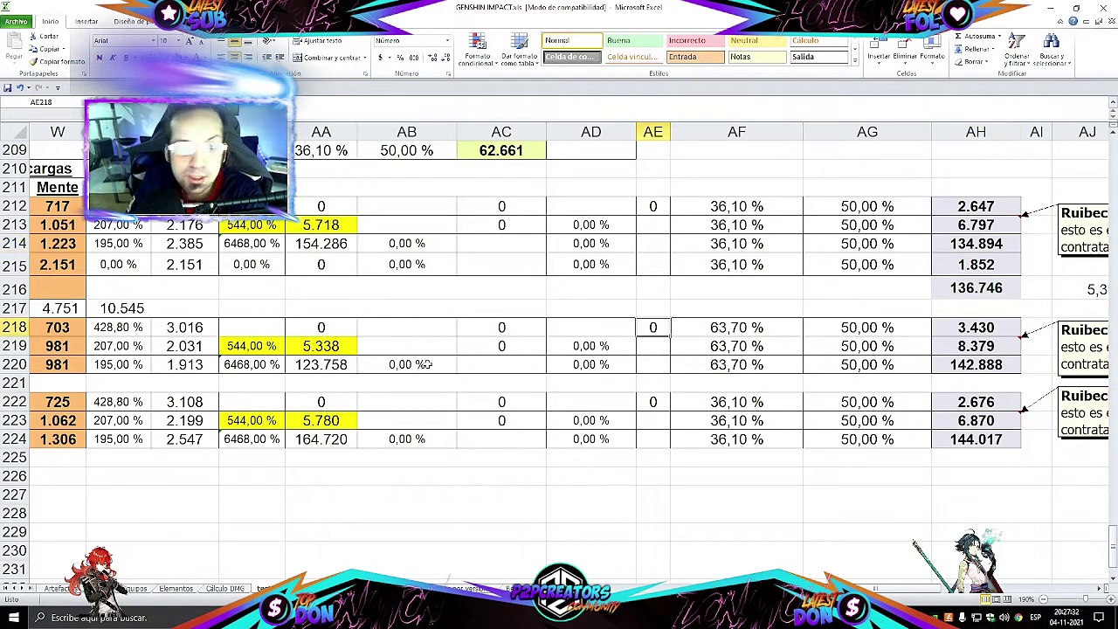
{"action": "left_click_drag", "start_coordinate": [133, 324], "coordinate": [970, 328]}
{"action": "mouse_move", "coordinate": [724, 329]}
{"action": "left_mouse_down"}
{"action": "mouse_move", "coordinate": [721, 368]}
{"action": "mouse_move", "coordinate": [716, 327]}
{"action": "left_mouse_up"}
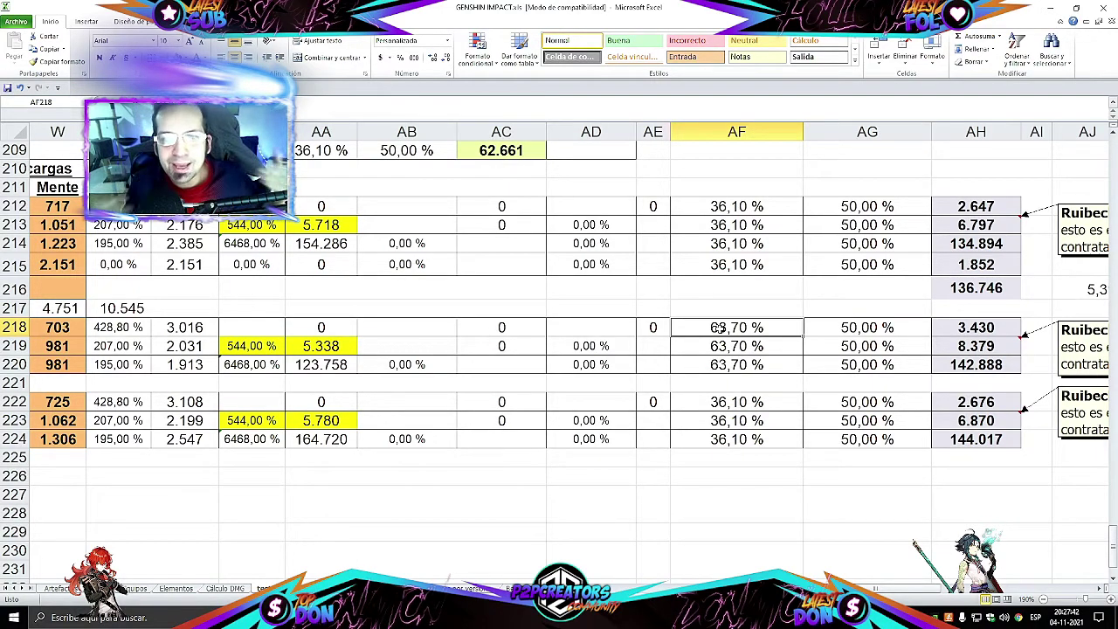
{"action": "left_click_drag", "start_coordinate": [718, 206], "coordinate": [852, 516]}
{"action": "left_click", "coordinate": [792, 455]}
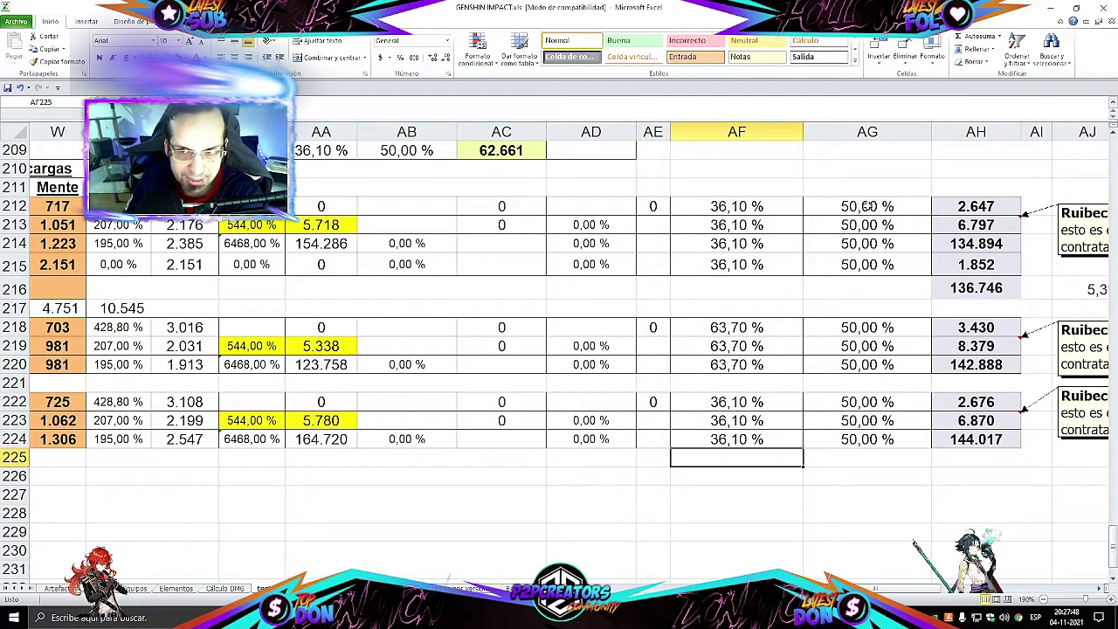
{"action": "left_click_drag", "start_coordinate": [860, 206], "coordinate": [861, 457]}
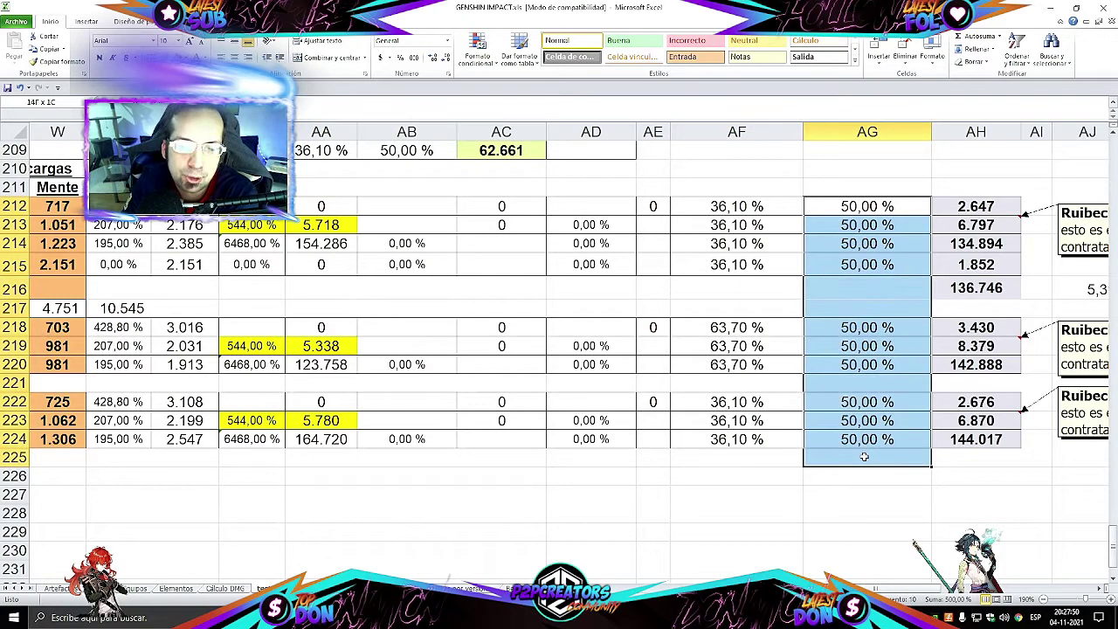
{"action": "left_click", "coordinate": [823, 415]}
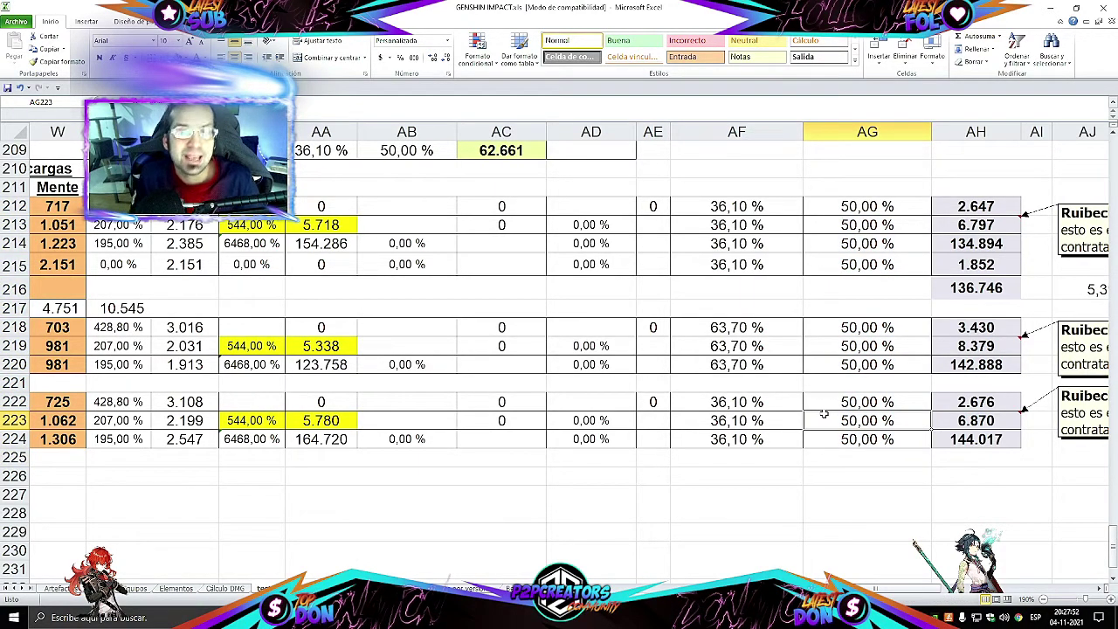
Check the column AF percentages of the Serpiente r1 build in rows 218 to 220 against the other builds, plus column AG
{"action": "left_click", "coordinate": [722, 409]}
{"action": "left_click", "coordinate": [705, 213]}
{"action": "left_click", "coordinate": [759, 241]}
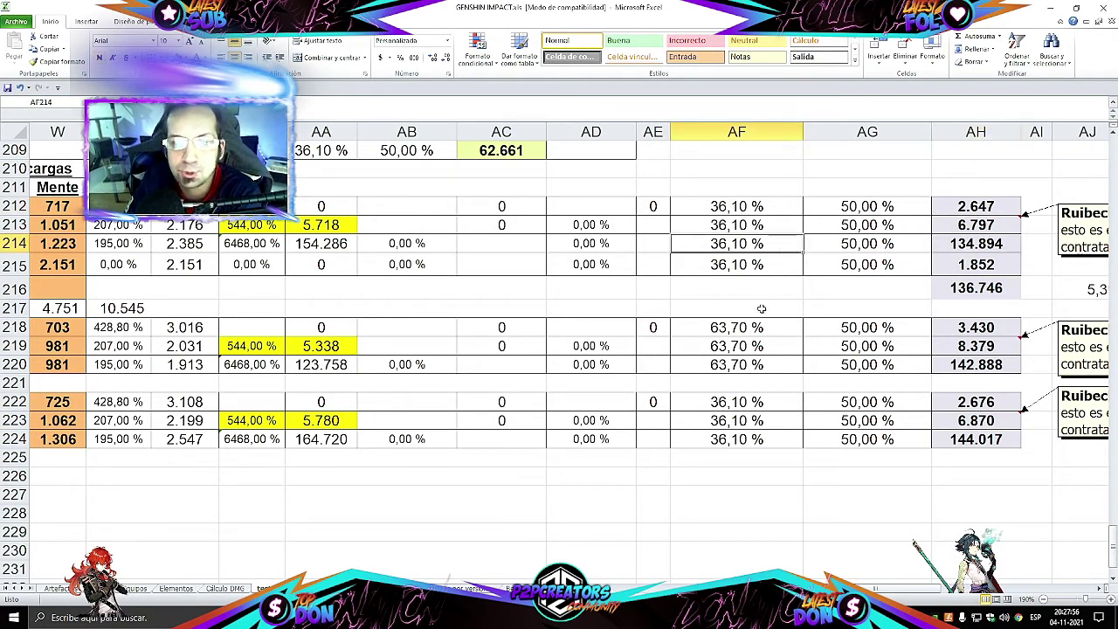
{"action": "left_click_drag", "start_coordinate": [733, 325], "coordinate": [733, 383]}
{"action": "left_click", "coordinate": [738, 324]}
{"action": "left_click", "coordinate": [874, 309]}
{"action": "left_click_drag", "start_coordinate": [865, 173], "coordinate": [852, 494]}
{"action": "left_click", "coordinate": [839, 380]}
{"action": "left_click", "coordinate": [668, 383]}
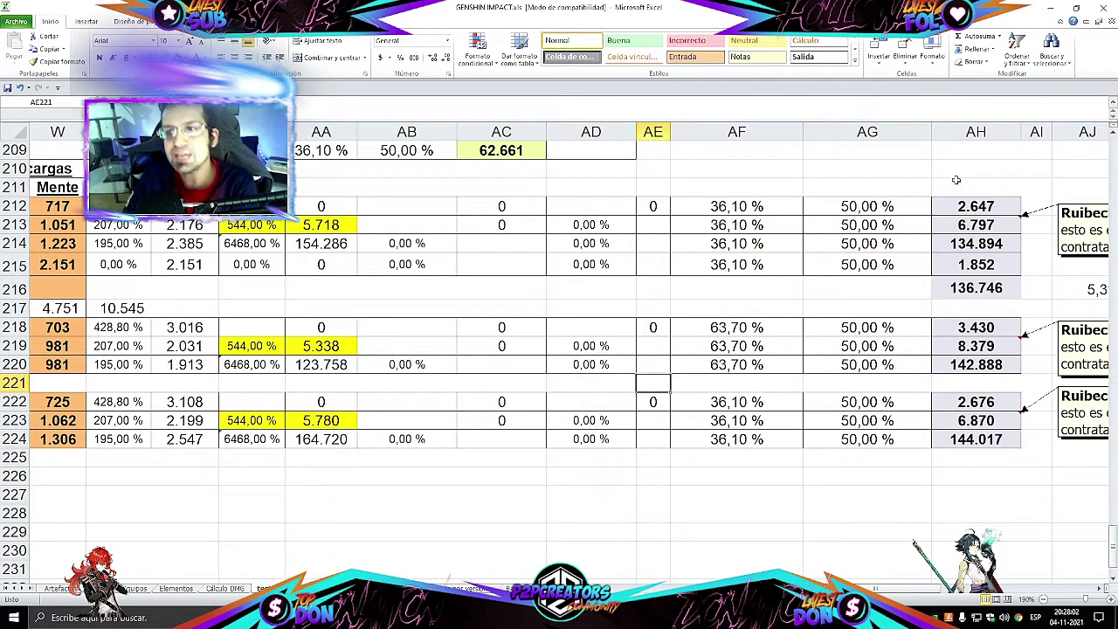
Compare the final damage in AH216, AH220 and AH224 across the three Beidou weapon builds
{"action": "left_click_drag", "start_coordinate": [951, 173], "coordinate": [944, 566]}
{"action": "left_click", "coordinate": [884, 410]}
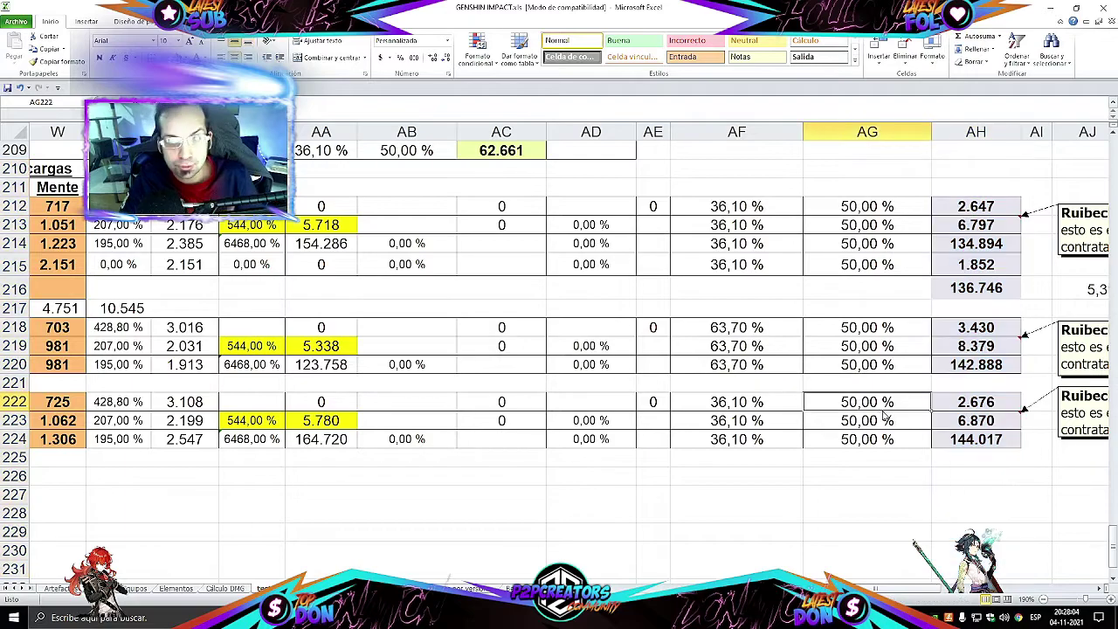
{"action": "left_click", "coordinate": [987, 297]}
{"action": "left_click", "coordinate": [1001, 436]}
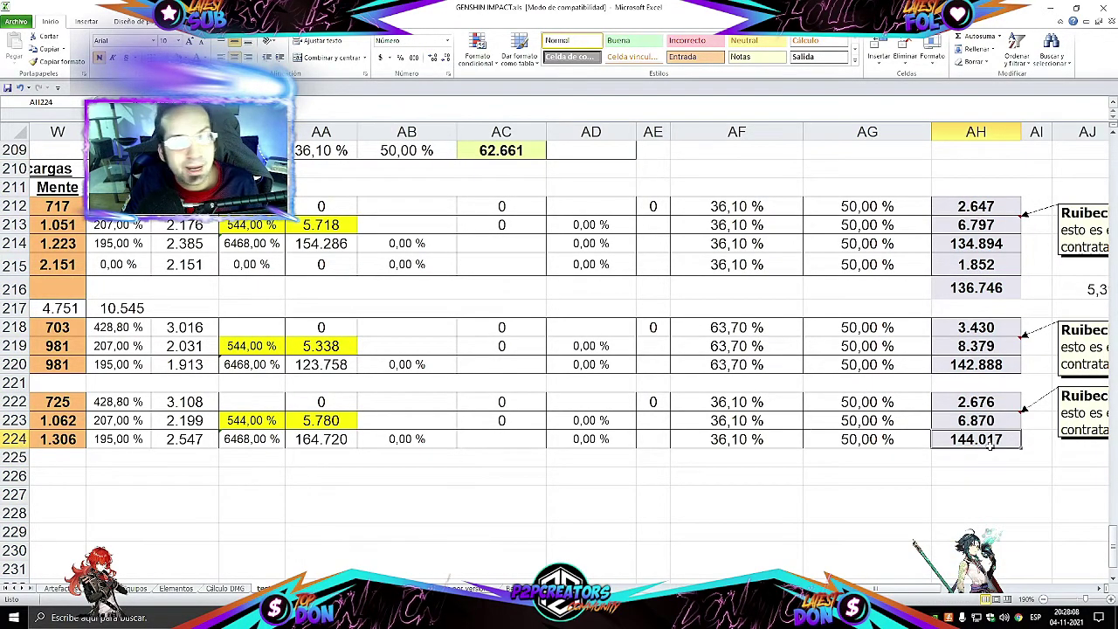
{"action": "left_click", "coordinate": [984, 359]}
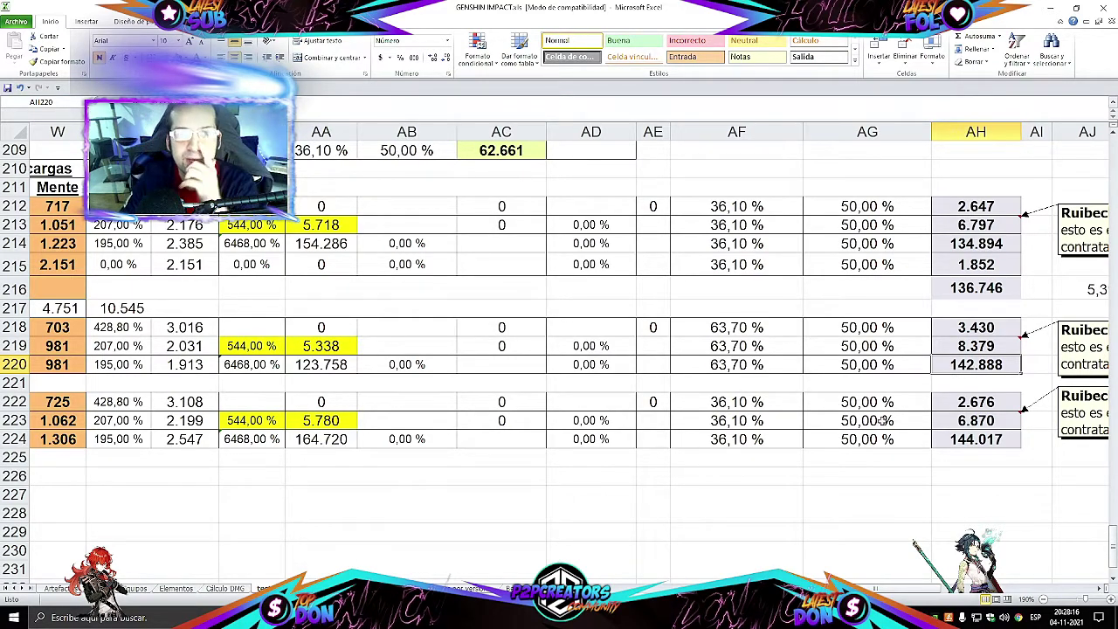
Try 4 stacks in the damage bonus of cell R220 for Beidou Serpiente r1
{"action": "left_click_drag", "start_coordinate": [237, 345], "coordinate": [107, 384]}
{"action": "left_click", "coordinate": [254, 384]}
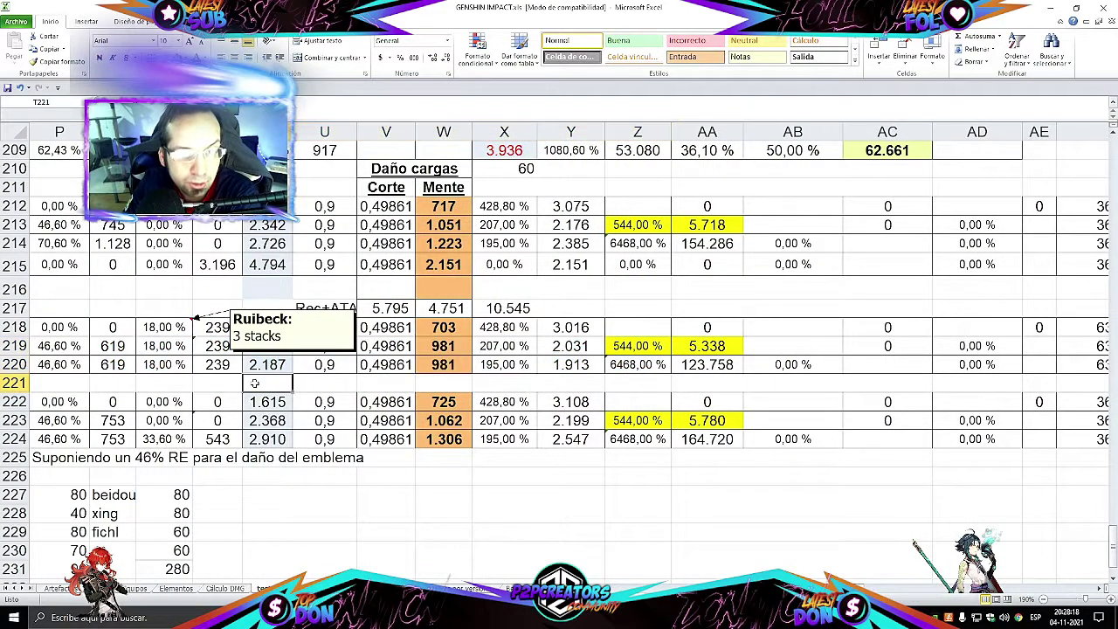
{"action": "left_click", "coordinate": [149, 364]}
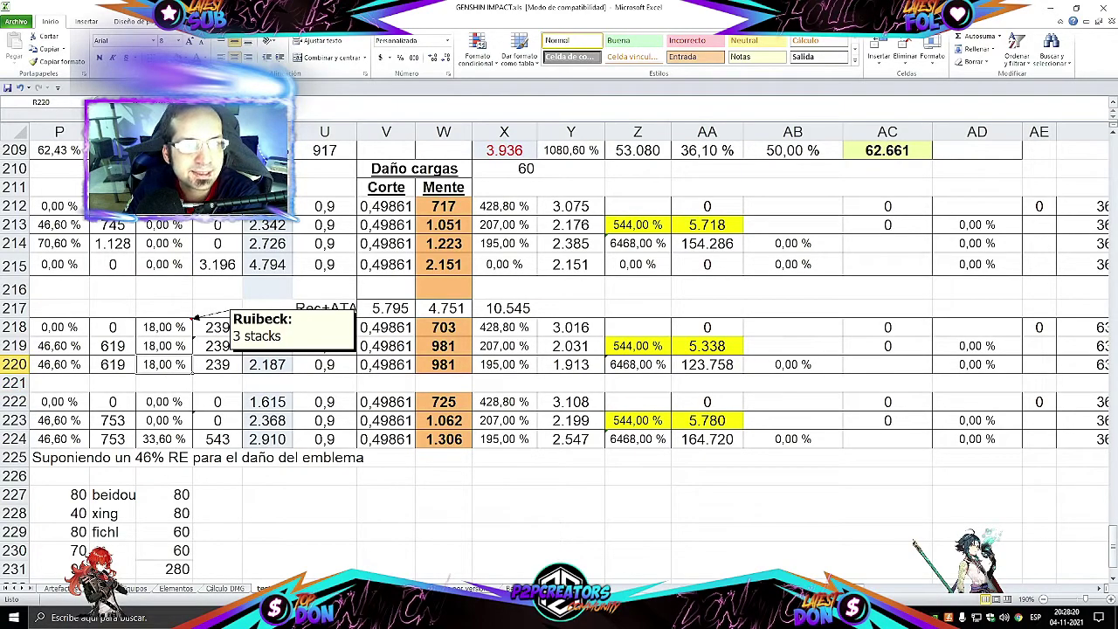
{"action": "double_click", "coordinate": [190, 367]}
{"action": "key", "text": "BackSpace"}
{"action": "type", "text": "4"}
{"action": "key", "text": "Return"}
Follow row 220 from column S to the recalculated final damage in AH220 and compare it with AH224
{"action": "left_click", "coordinate": [217, 365]}
{"action": "left_click", "coordinate": [324, 364]}
{"action": "key", "text": "Right"}
{"action": "key", "text": "Right"}
{"action": "key", "text": "Right"}
{"action": "key", "text": "Right"}
{"action": "key", "text": "Right"}
{"action": "key", "text": "Right"}
{"action": "key", "text": "Right"}
{"action": "key", "text": "Right"}
{"action": "key", "text": "Right"}
{"action": "key", "text": "Right"}
{"action": "key", "text": "Right"}
{"action": "key", "text": "Right"}
{"action": "key", "text": "Right"}
{"action": "key", "text": "Right"}
{"action": "key", "text": "Right"}
{"action": "key", "text": "Right"}
{"action": "key", "text": "Left"}
{"action": "key", "text": "Left"}
{"action": "key", "text": "Left"}
{"action": "key", "text": "Left"}
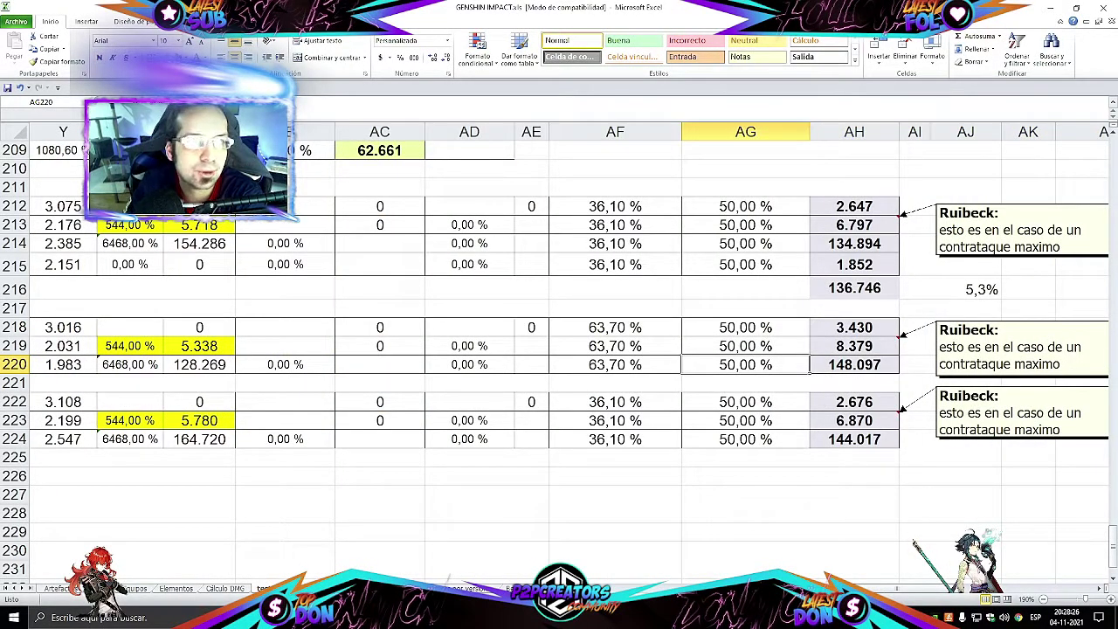
Undo the stack change in R220 and return to the final damage in AH220
{"action": "left_click", "coordinate": [19, 87]}
{"action": "left_click_drag", "start_coordinate": [416, 377], "coordinate": [701, 402]}
{"action": "left_click", "coordinate": [917, 365]}
{"action": "left_click", "coordinate": [990, 363]}
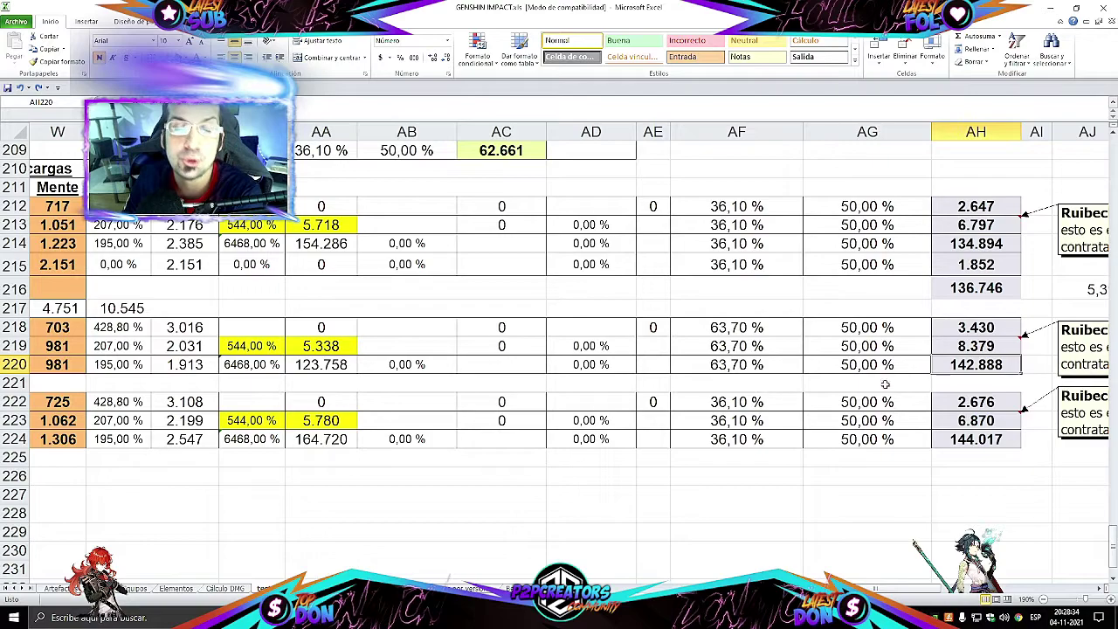
Compare the Serpiente r1 final damages in AH218 to AH220 with the rey del mal r1 result in AH224
{"action": "left_click", "coordinate": [659, 350]}
{"action": "left_click", "coordinate": [563, 348]}
{"action": "left_click", "coordinate": [432, 346]}
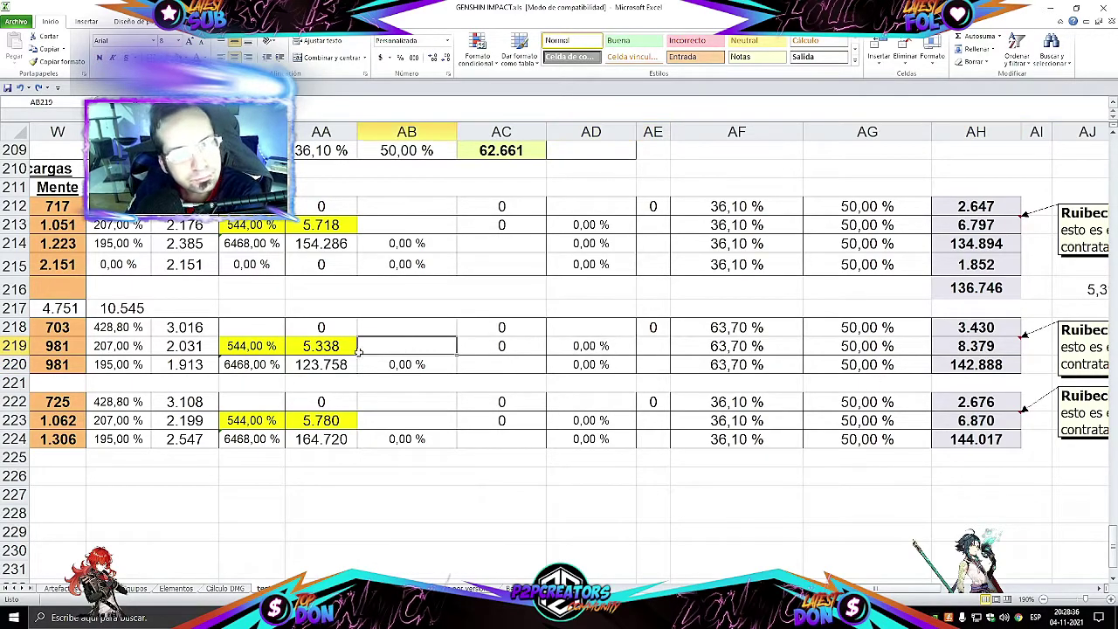
{"action": "left_click_drag", "start_coordinate": [926, 349], "coordinate": [648, 382]}
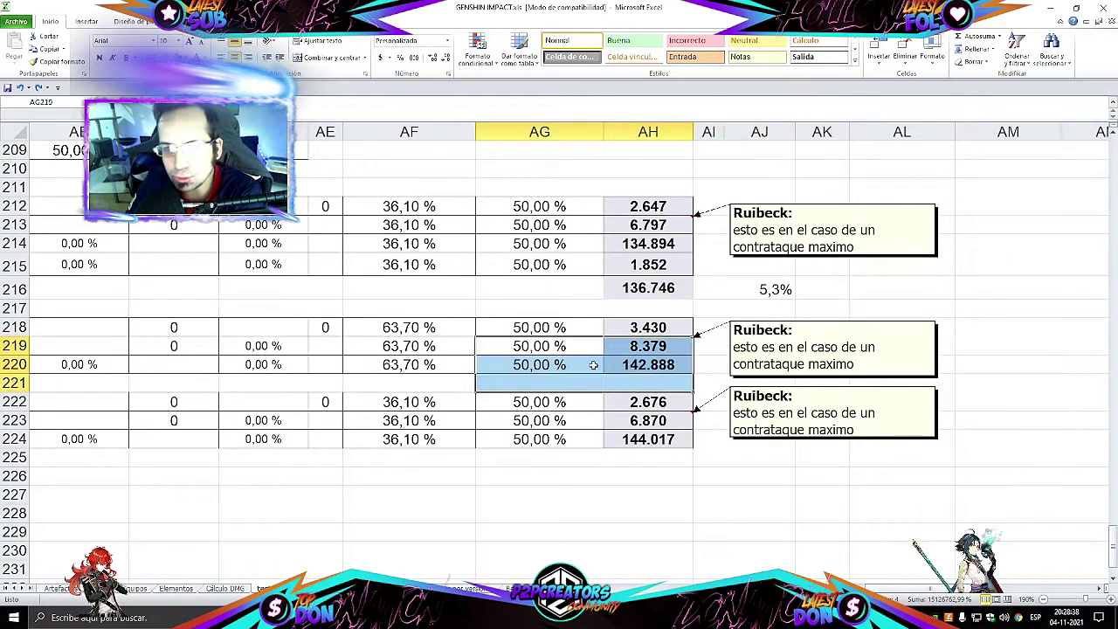
{"action": "left_click", "coordinate": [594, 364]}
{"action": "left_click", "coordinate": [622, 364]}
{"action": "left_click", "coordinate": [646, 328]}
{"action": "left_click", "coordinate": [646, 345]}
{"action": "left_click", "coordinate": [648, 439]}
{"action": "left_click", "coordinate": [654, 380]}
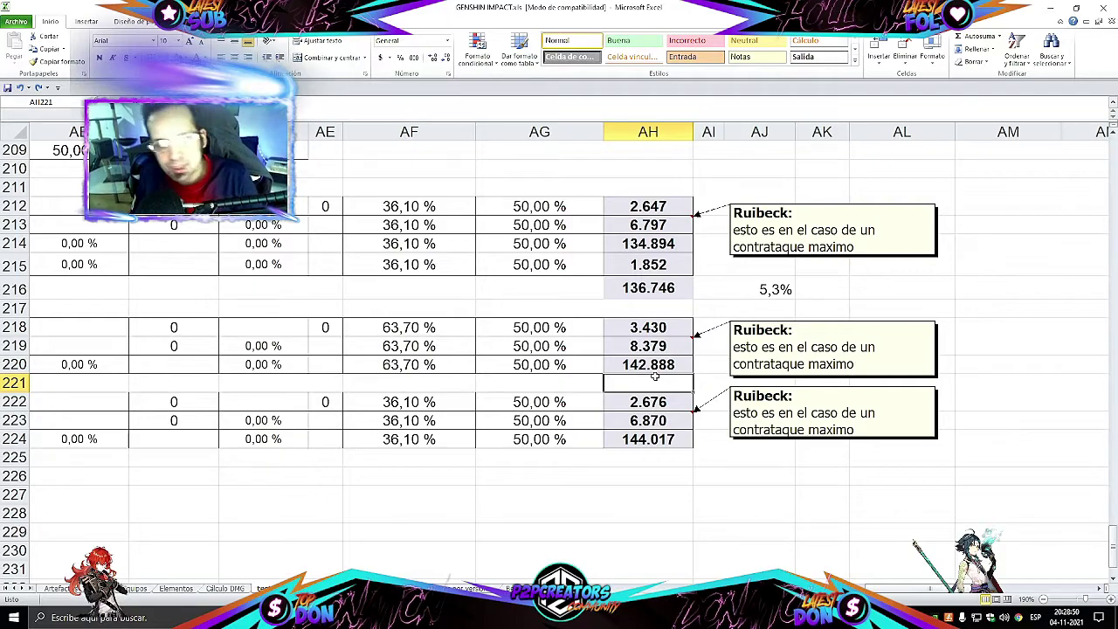
Check the percentage difference in AJ216 against the final damages in AH216 and AH224
{"action": "left_click", "coordinate": [769, 293]}
{"action": "left_click", "coordinate": [679, 285]}
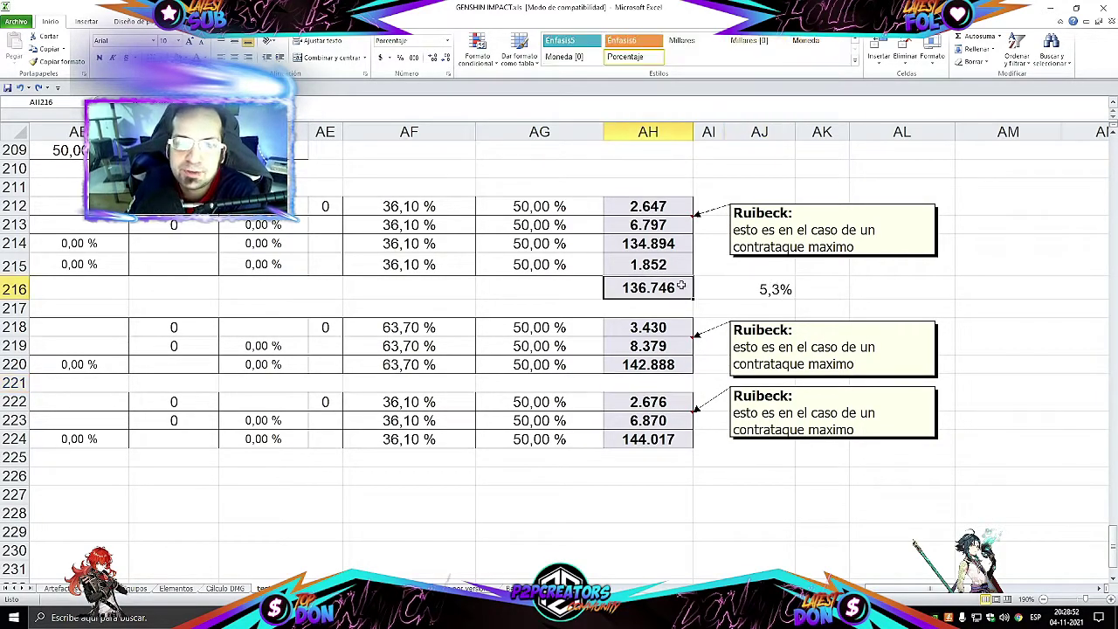
{"action": "left_click", "coordinate": [654, 433]}
{"action": "left_click", "coordinate": [752, 288]}
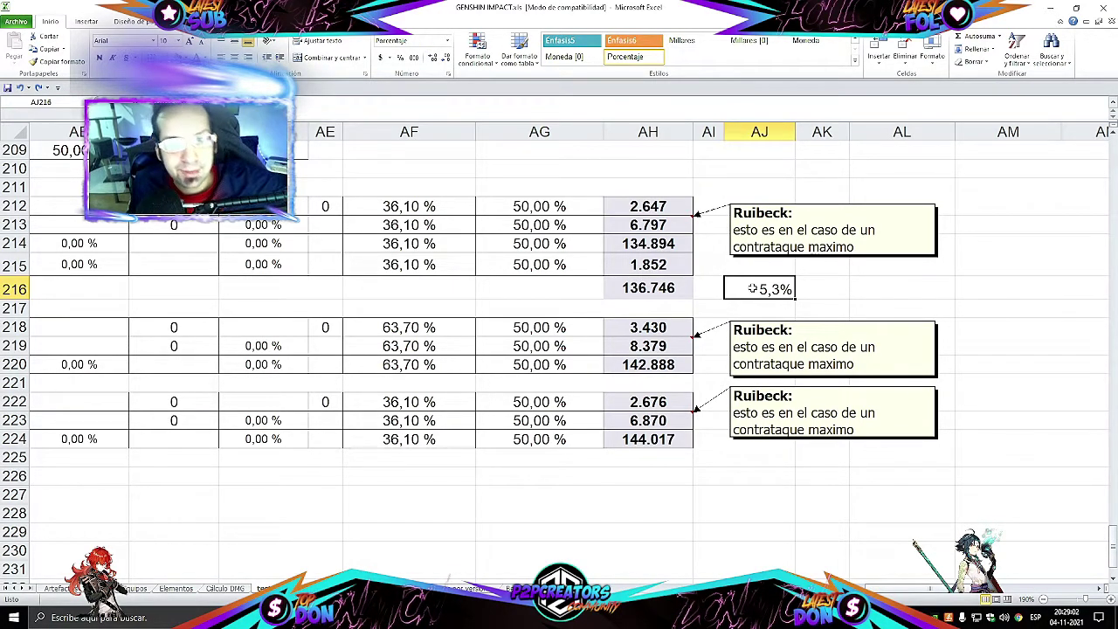
Review the column AH final damages of the three builds again, weighing AH224 and AH220 against the Atun r5 total in AH216
{"action": "left_click_drag", "start_coordinate": [671, 437], "coordinate": [70, 364]}
{"action": "left_click", "coordinate": [417, 289]}
{"action": "left_click_drag", "start_coordinate": [314, 271], "coordinate": [804, 370]}
{"action": "left_click", "coordinate": [864, 367]}
{"action": "left_click_drag", "start_coordinate": [956, 292], "coordinate": [959, 439]}
{"action": "left_click", "coordinate": [959, 421]}
{"action": "left_click", "coordinate": [976, 439]}
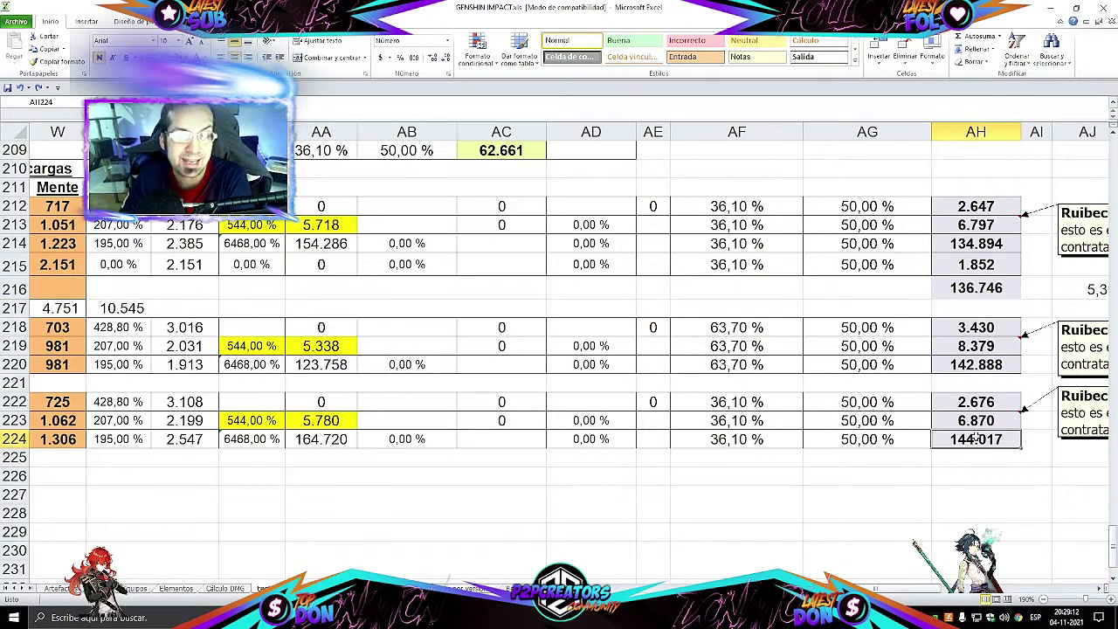
{"action": "left_click", "coordinate": [991, 365]}
{"action": "left_click", "coordinate": [973, 262]}
{"action": "left_click", "coordinate": [946, 421]}
{"action": "left_click", "coordinate": [965, 365]}
{"action": "left_click", "coordinate": [983, 282]}
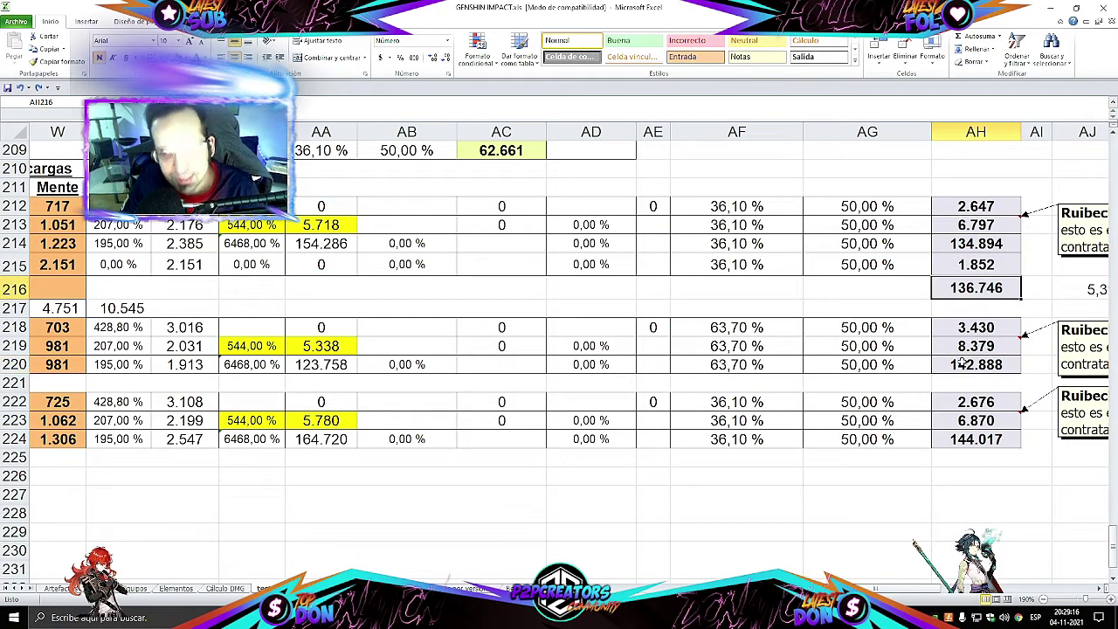
Go back to the starting stat columns of the three Beidou builds, around the Atun r5 rows 212 to 215
{"action": "scroll", "coordinate": [726, 480], "scroll_direction": "left", "scroll_amount": 6}
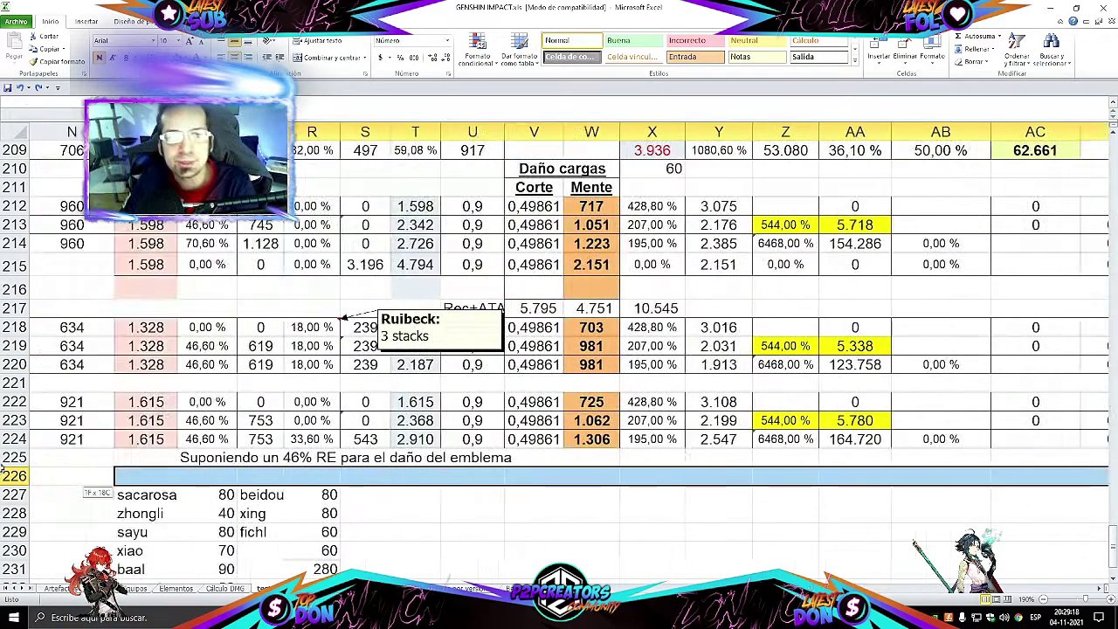
{"action": "left_click", "coordinate": [324, 349]}
{"action": "left_click_drag", "start_coordinate": [167, 310], "coordinate": [131, 345]}
{"action": "left_click", "coordinate": [212, 258]}
{"action": "left_click_drag", "start_coordinate": [524, 242], "coordinate": [589, 404]}
{"action": "left_click", "coordinate": [294, 270]}
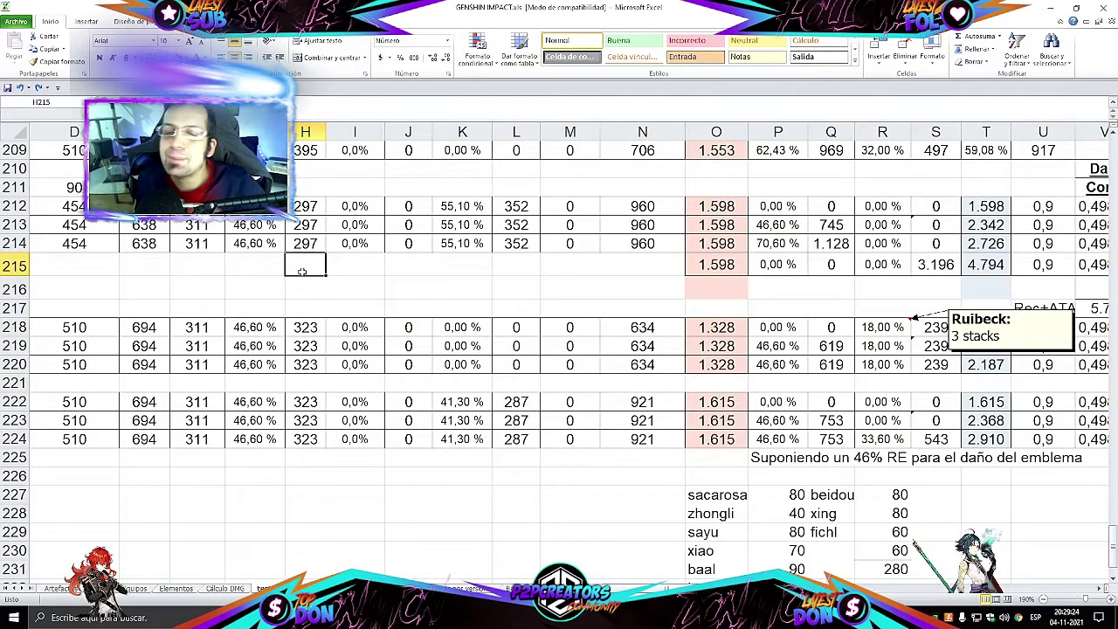